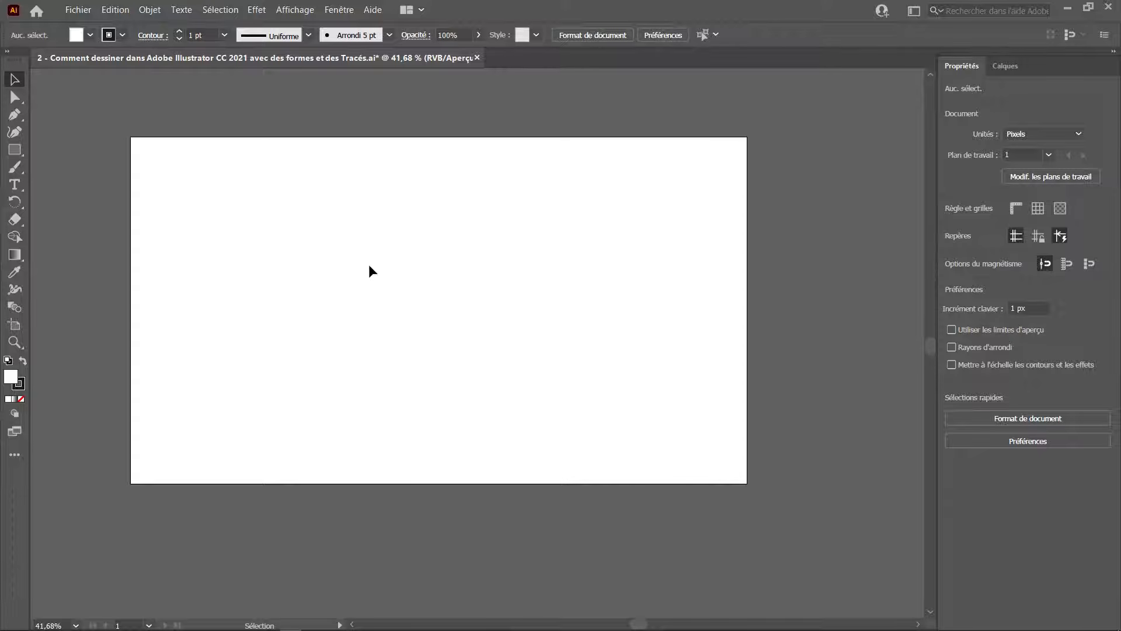
Draw a rectangle about 724 × 309 px near the artboard's upper-left corner with the Rectangle tool.
click(18, 153)
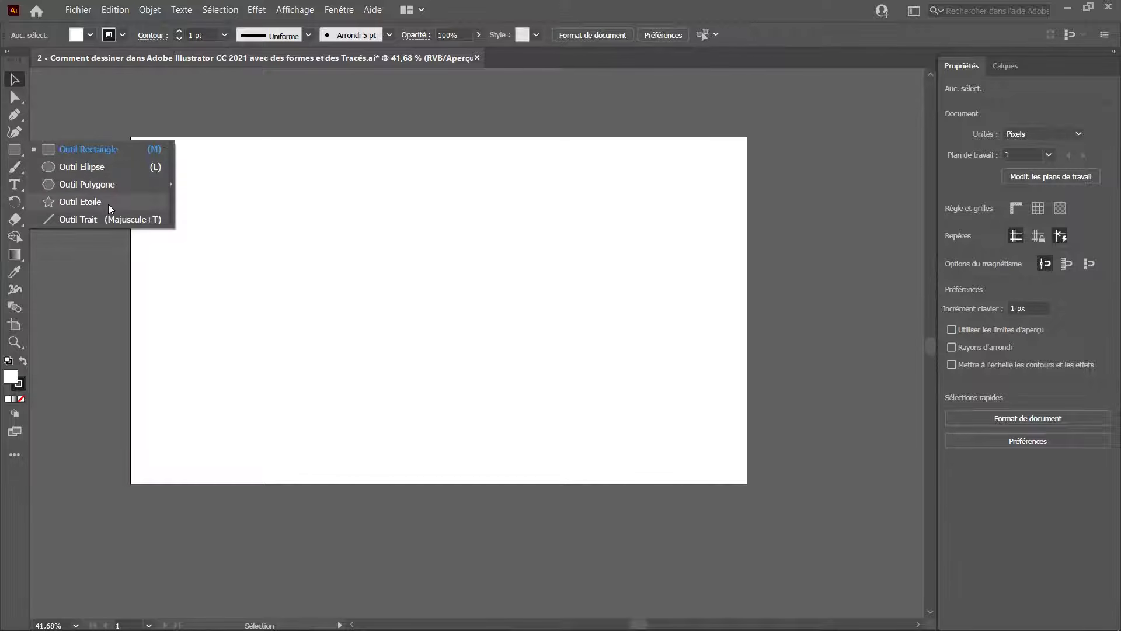
click(78, 150)
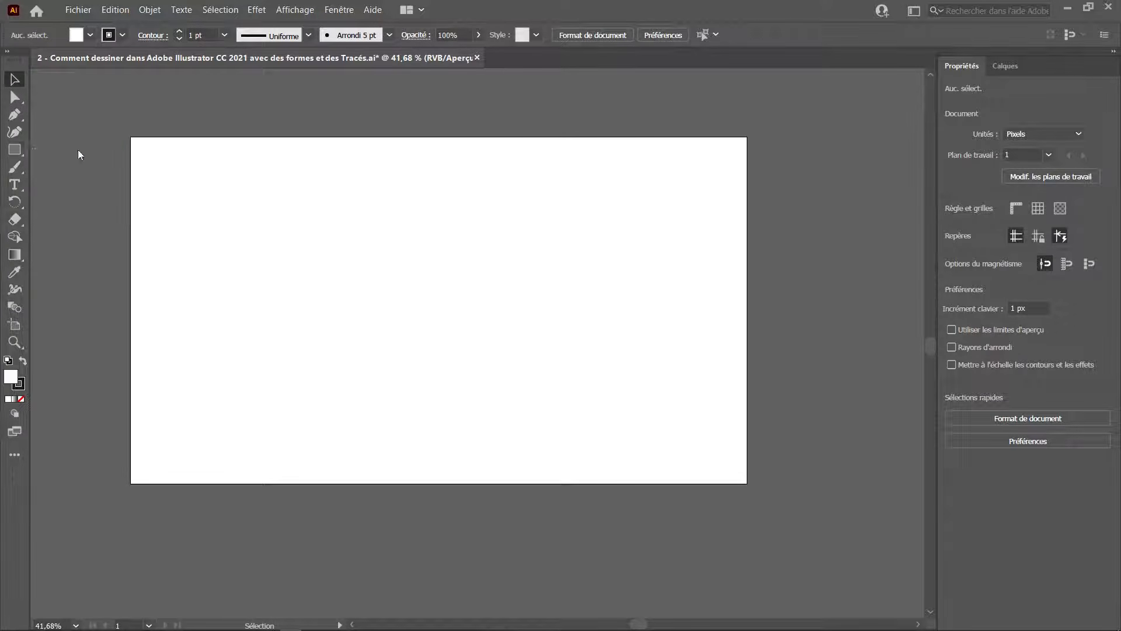
drag(154, 167, 387, 265)
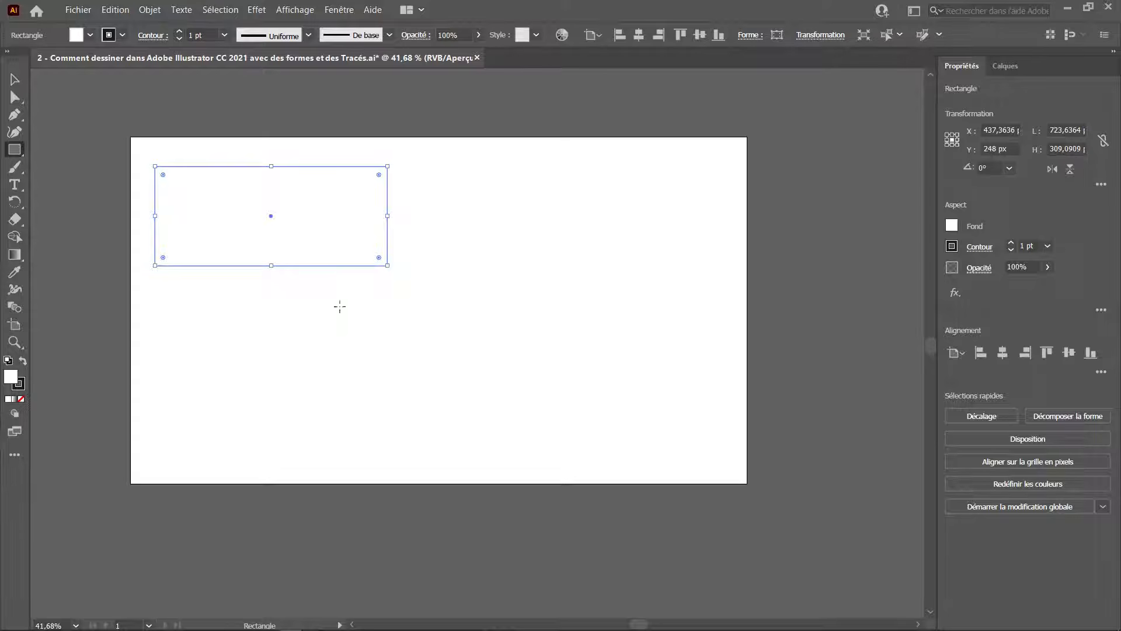
Set the rectangle's fill colour to orange.
click(952, 226)
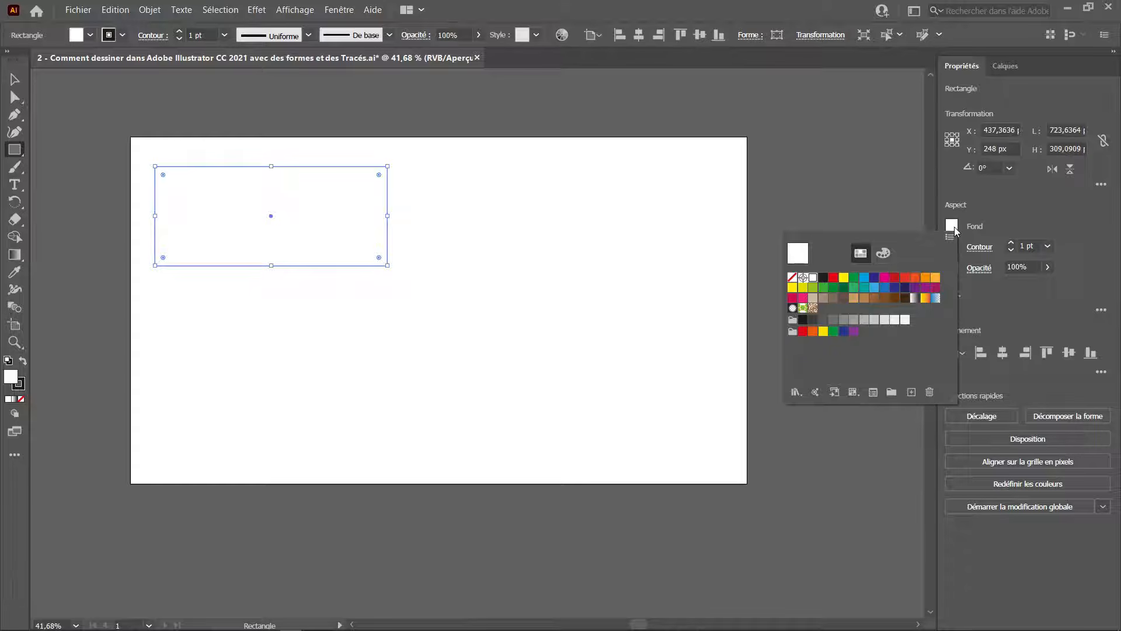
click(925, 277)
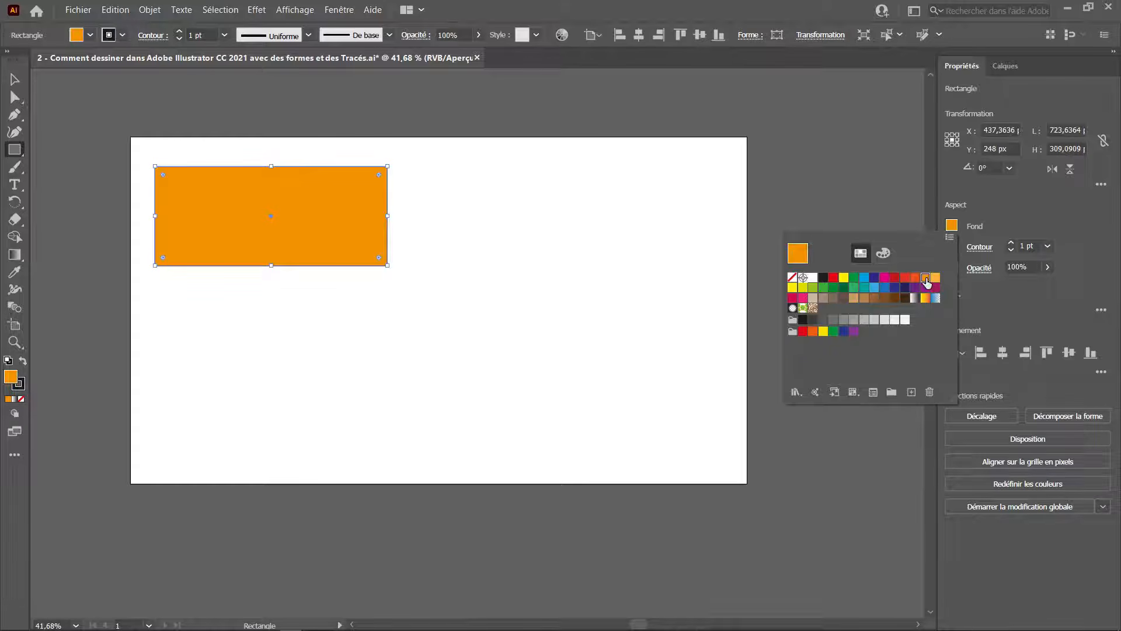
click(1028, 223)
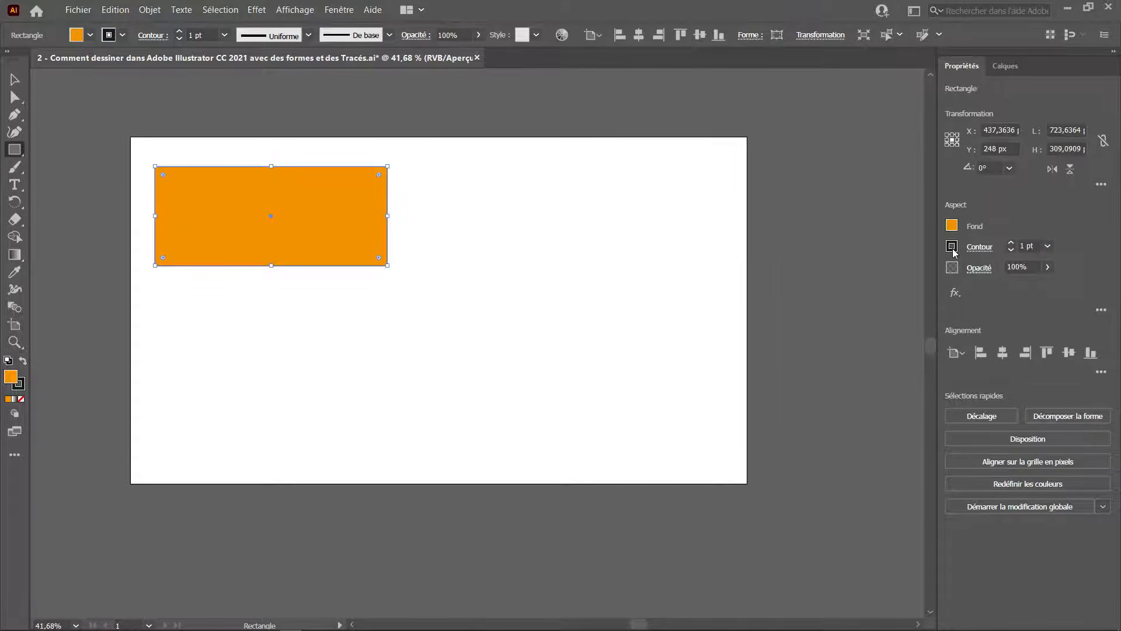
Set the rectangle's stroke to none.
click(952, 247)
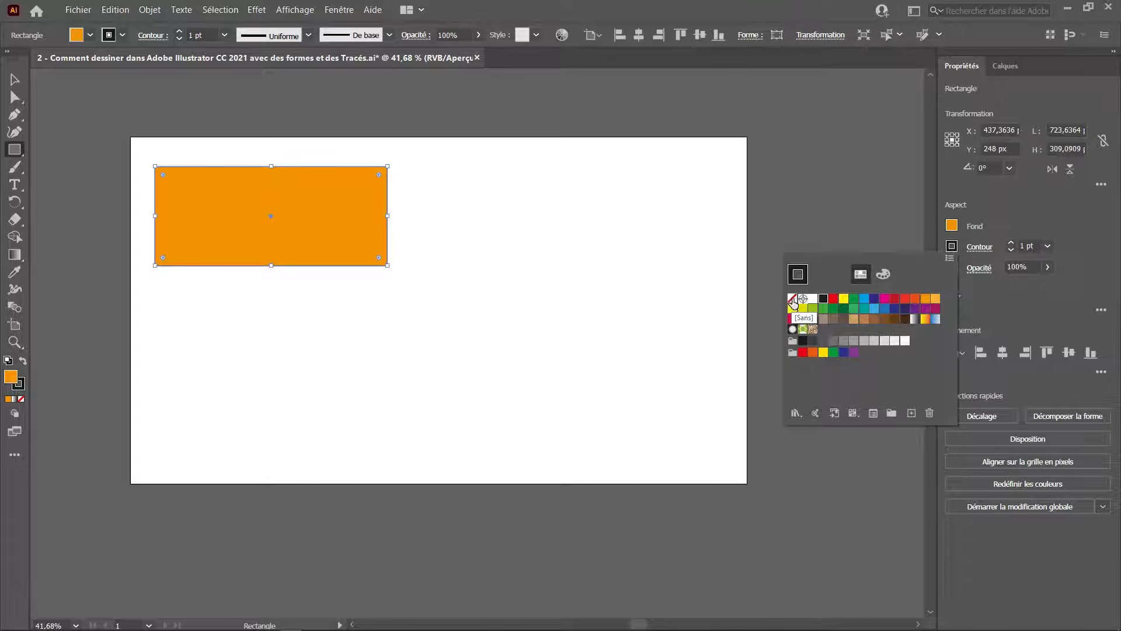
click(792, 300)
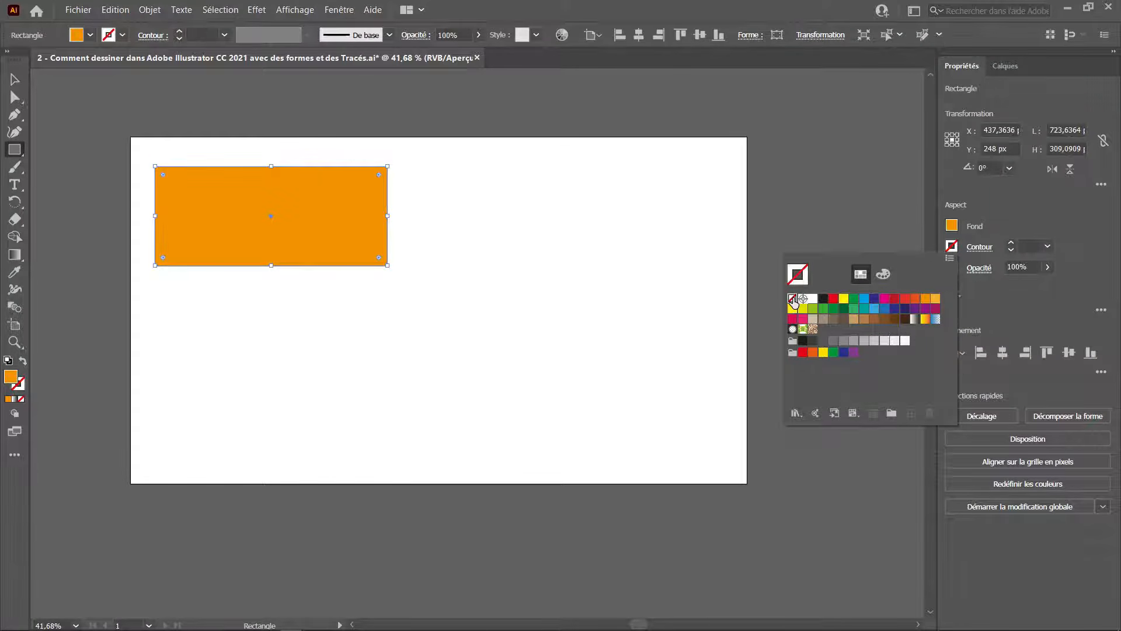
click(1047, 208)
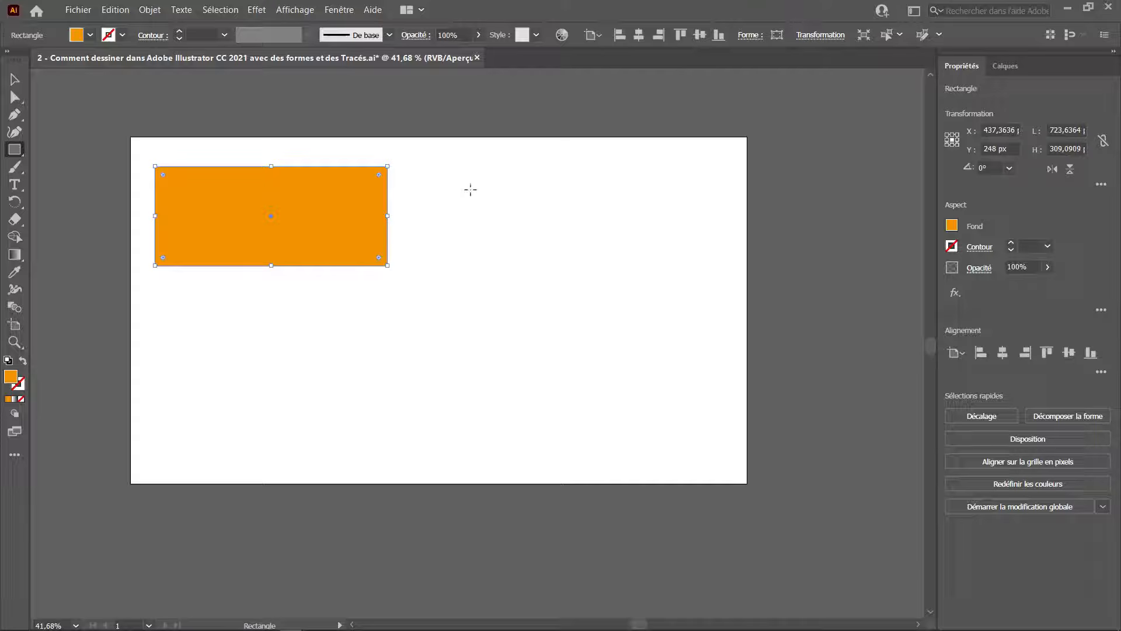
Draw a square about 309 px beside the rectangle, and create a precise 100 × 100 px square below it.
drag(455, 167, 554, 250)
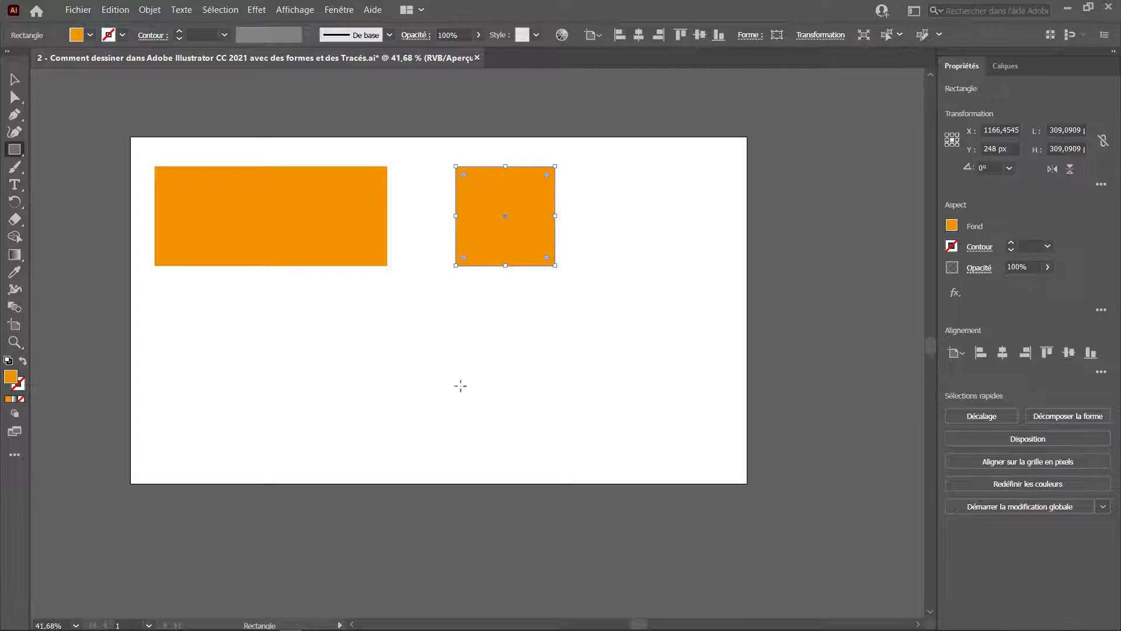
click(376, 365)
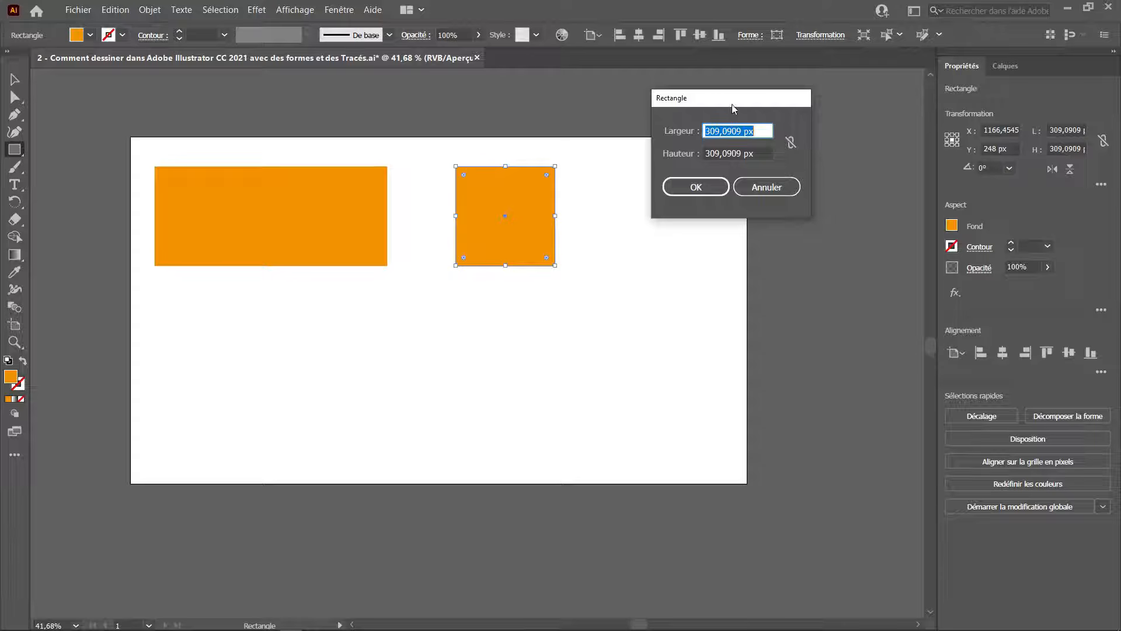
text(100)
key(Tab)
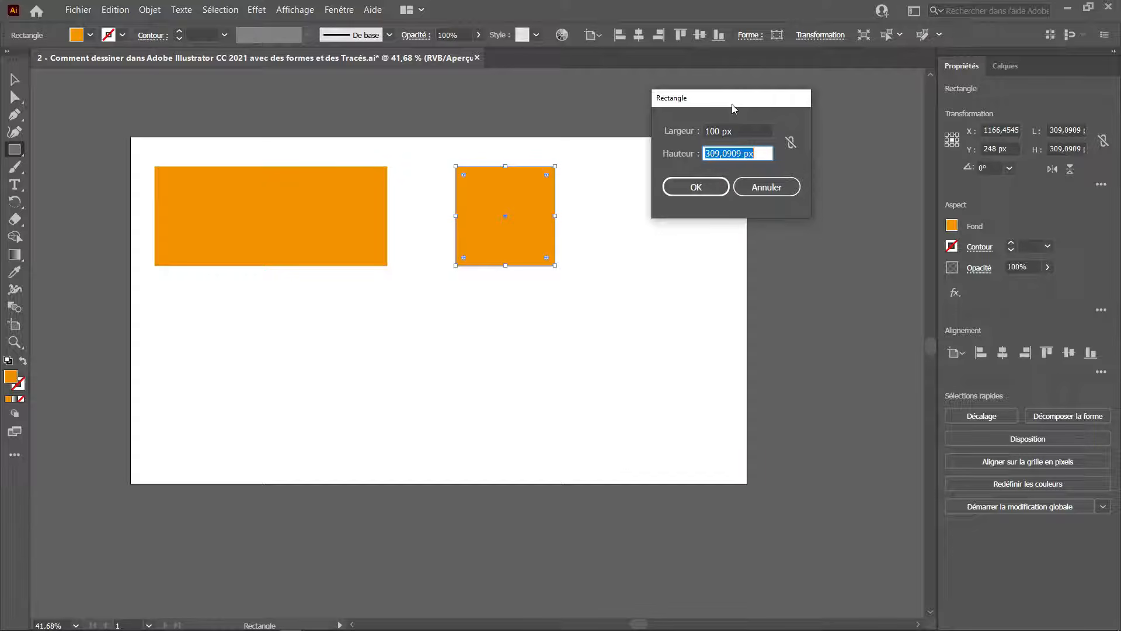
text(100)
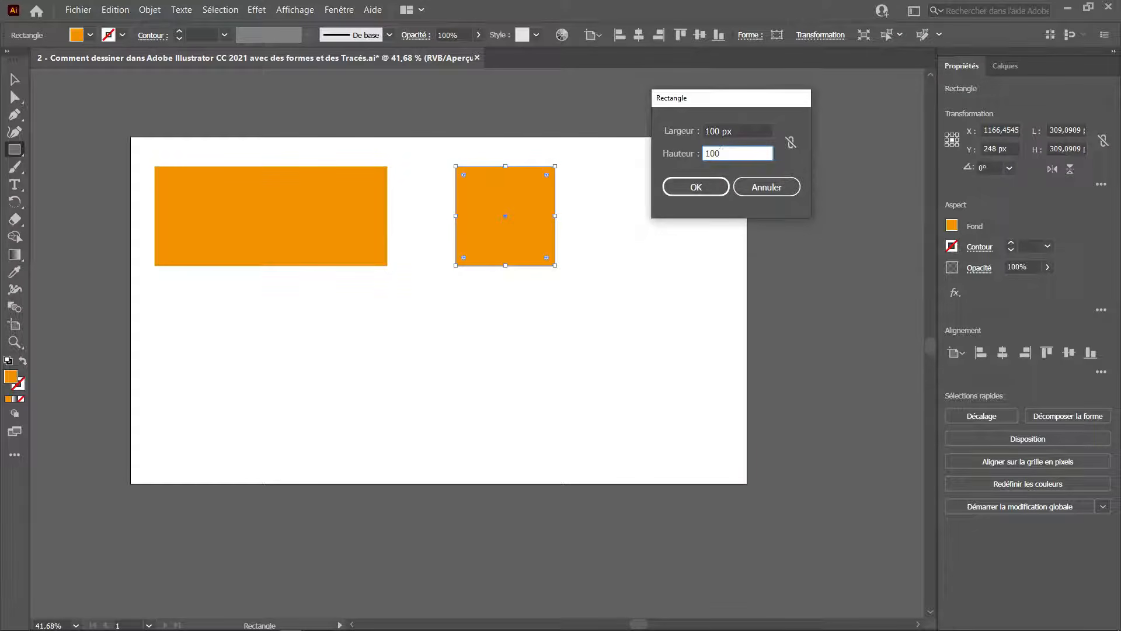
key(Return)
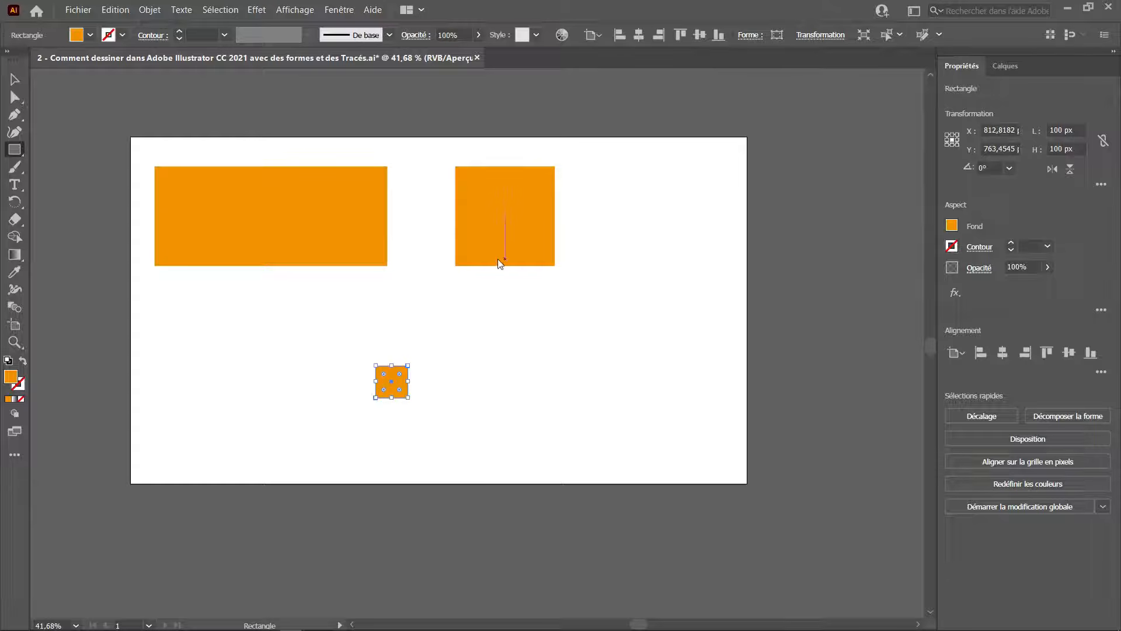
Select the first rectangle, shift it slightly, and set its width and height to 500 px.
key(v)
drag(319, 241, 325, 265)
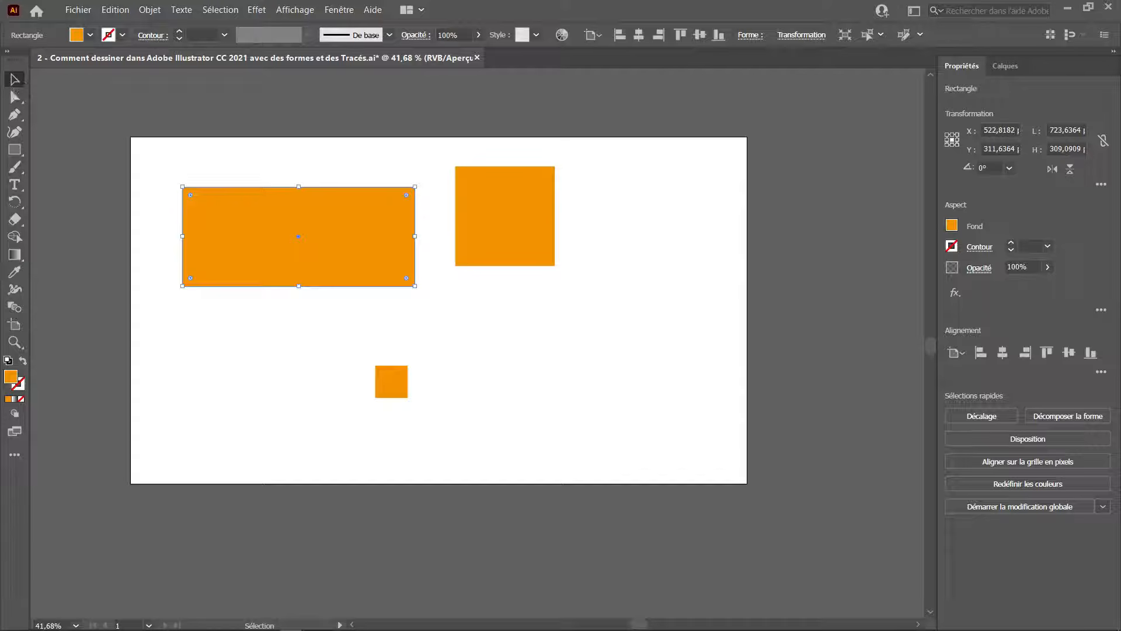
click(1063, 129)
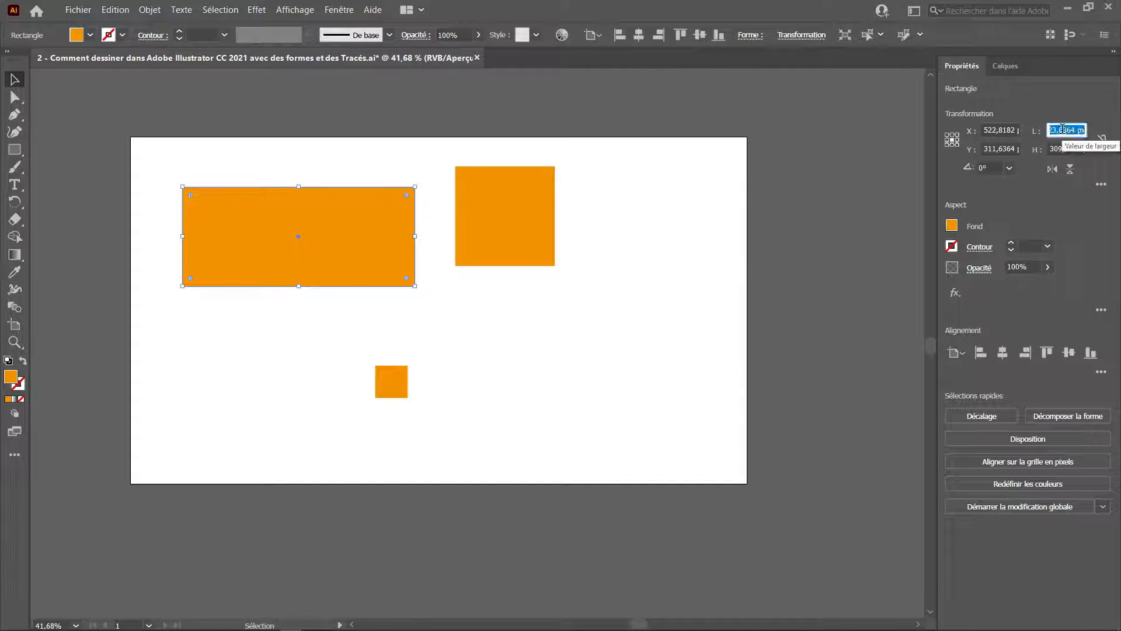
text(500)
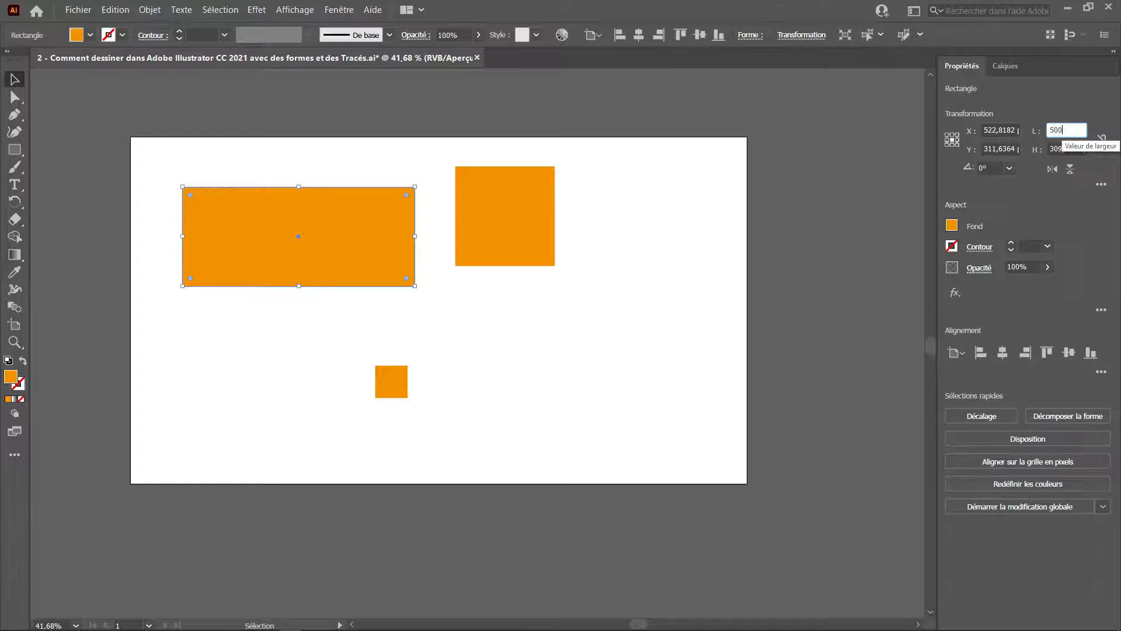
key(Tab)
text(4)
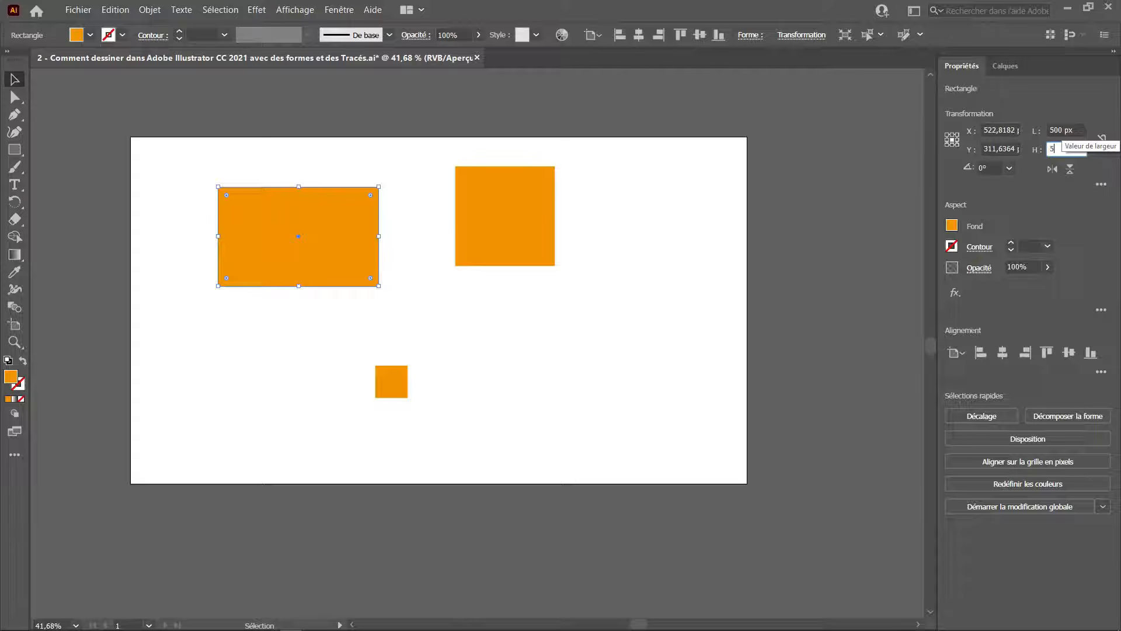
text(00)
key(Return)
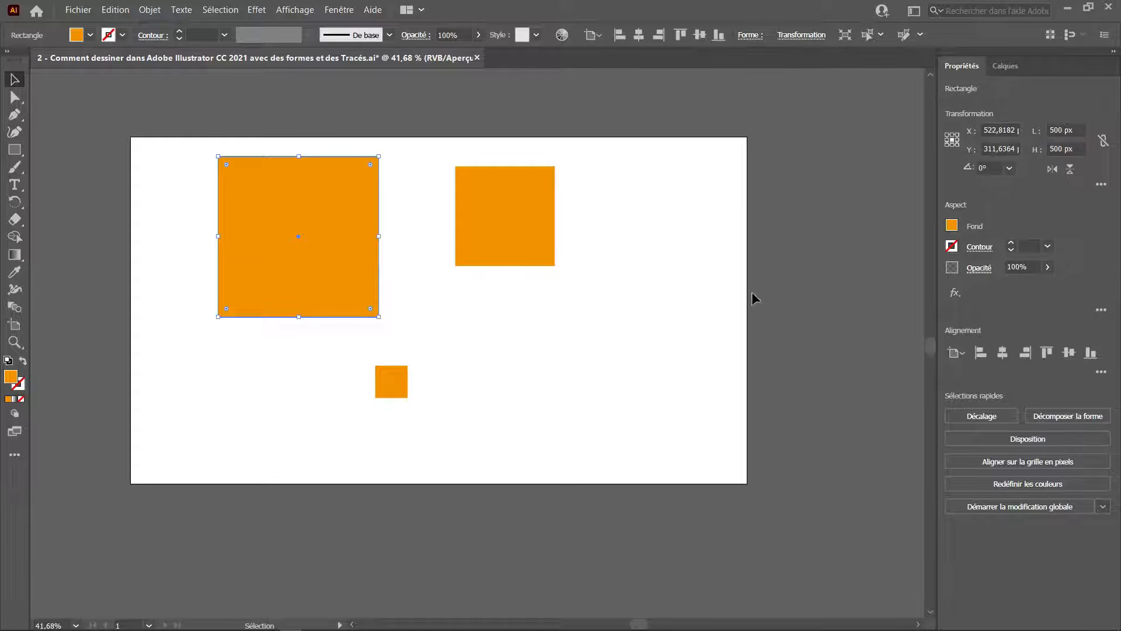
Select all three squares and rectangles and delete them.
drag(595, 146, 330, 399)
key(Delete)
Draw an ellipse near the upper-left and a circle about 438 px wide to its right with the Ellipse tool.
drag(21, 153, 70, 162)
mouse_move(177, 158)
mouse_down()
mouse_move(333, 215)
mouse_move(391, 257)
mouse_move(380, 285)
mouse_move(362, 265)
mouse_move(365, 279)
mouse_up()
drag(459, 166, 599, 281)
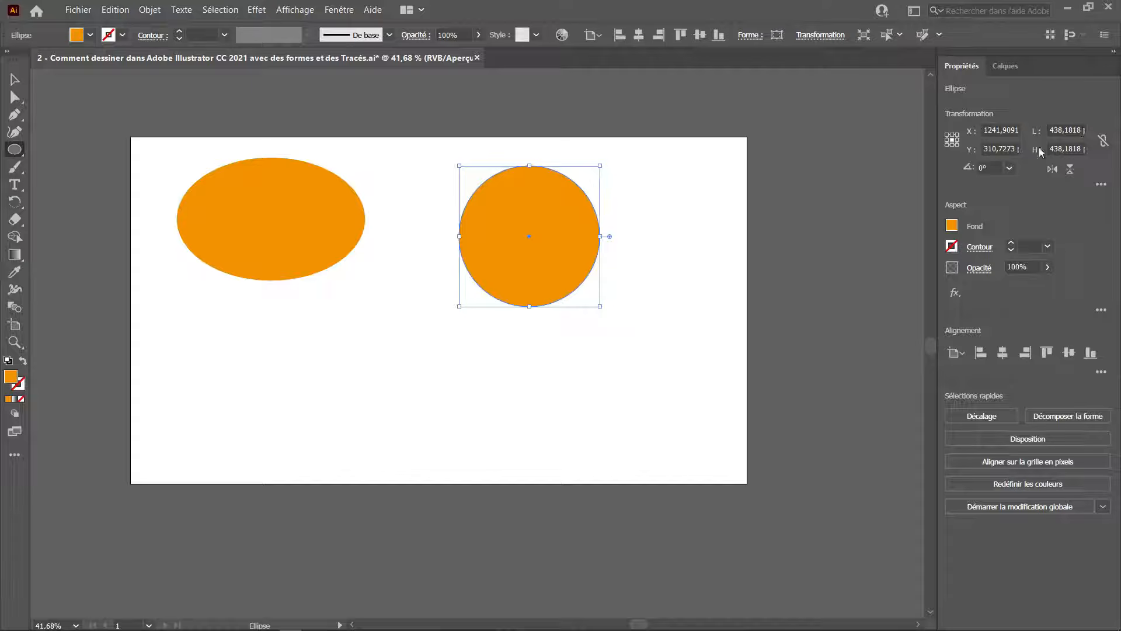
Draw a triangle about 509 × 441 px below the ellipse with the Polygon tool, then move it slightly lower.
click(14, 150)
click(86, 184)
drag(241, 318, 313, 355)
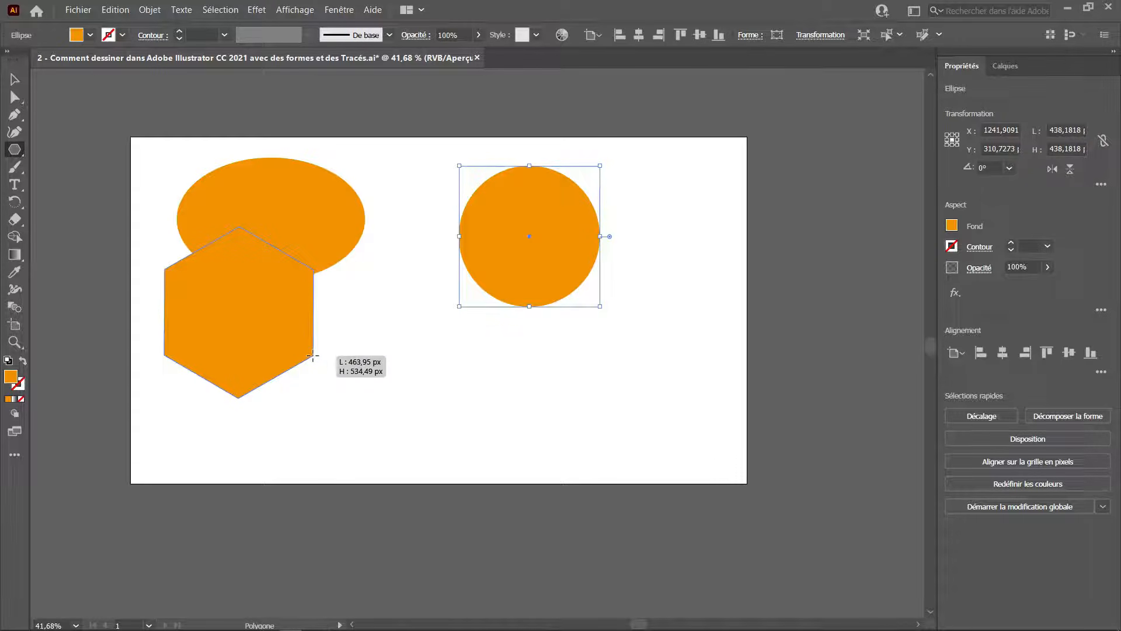
mouse_move(313, 355)
mouse_down()
mouse_move(333, 358)
mouse_move(379, 413)
mouse_move(304, 350)
mouse_move(321, 358)
mouse_up()
key(Up)
key(Up)
key(Up)
key(Up)
key(Up)
key(Down)
key(Down)
key(Down)
key(Down)
key(Down)
key(Down)
key(Down)
key(Down)
key(v)
drag(265, 287, 253, 370)
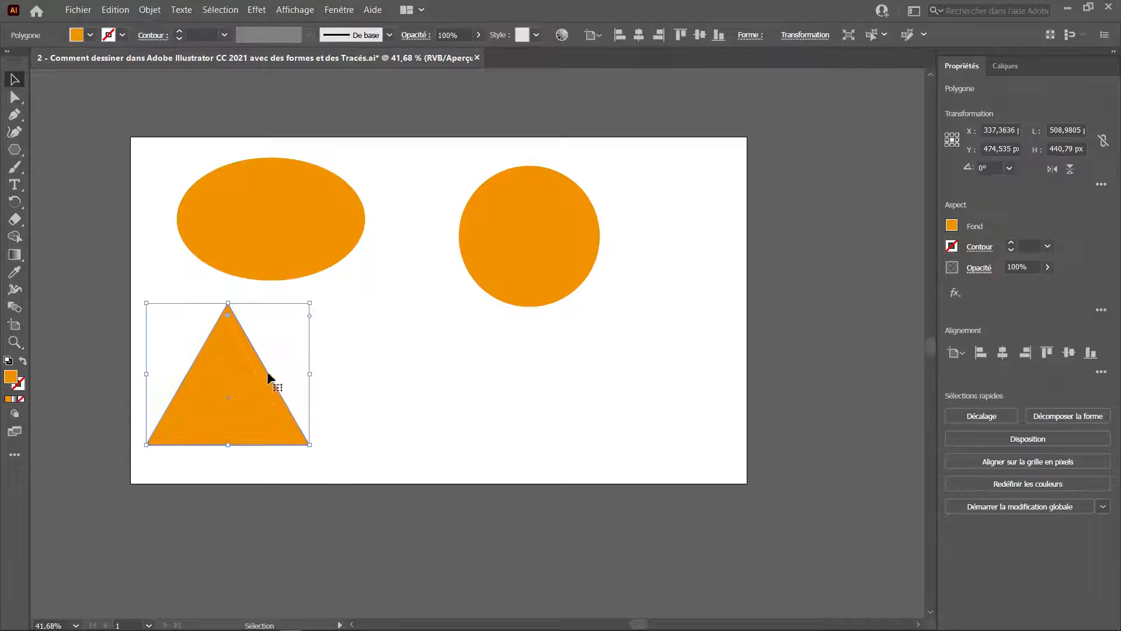
Create a seven-sided polygon between the triangle and the circle by clicking the artboard with the Polygon tool.
click(15, 150)
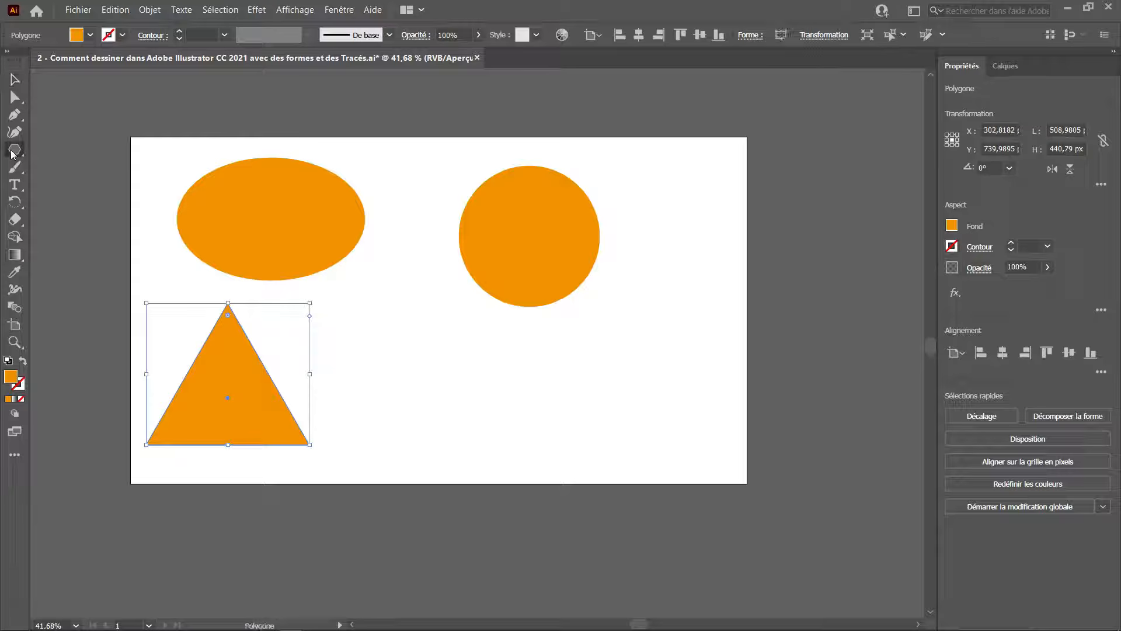
click(445, 347)
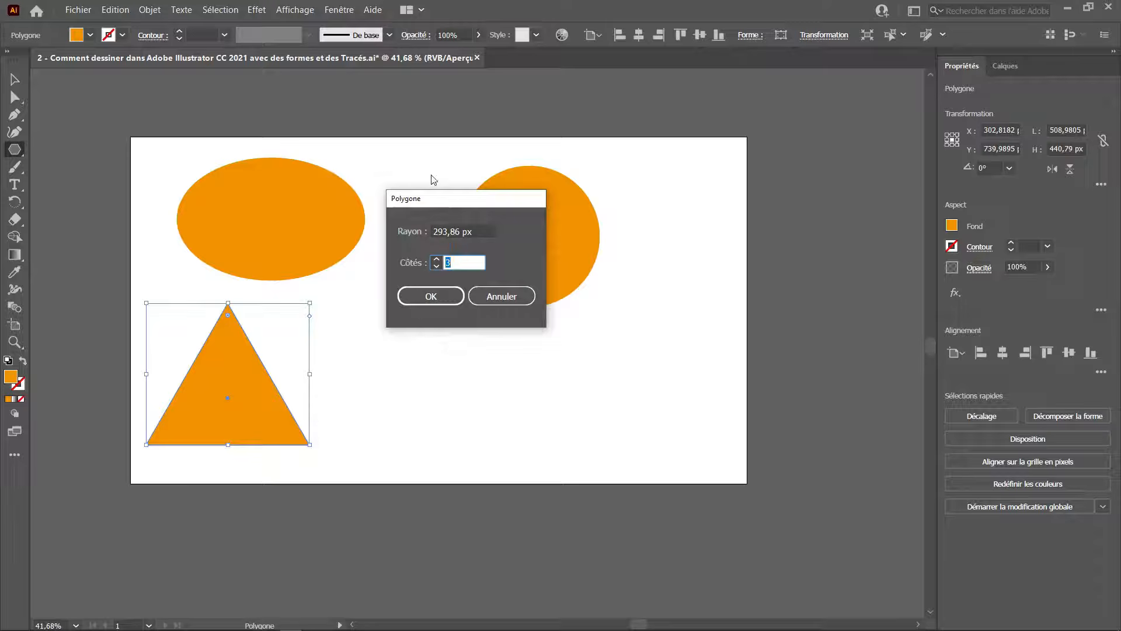
drag(420, 198, 535, 143)
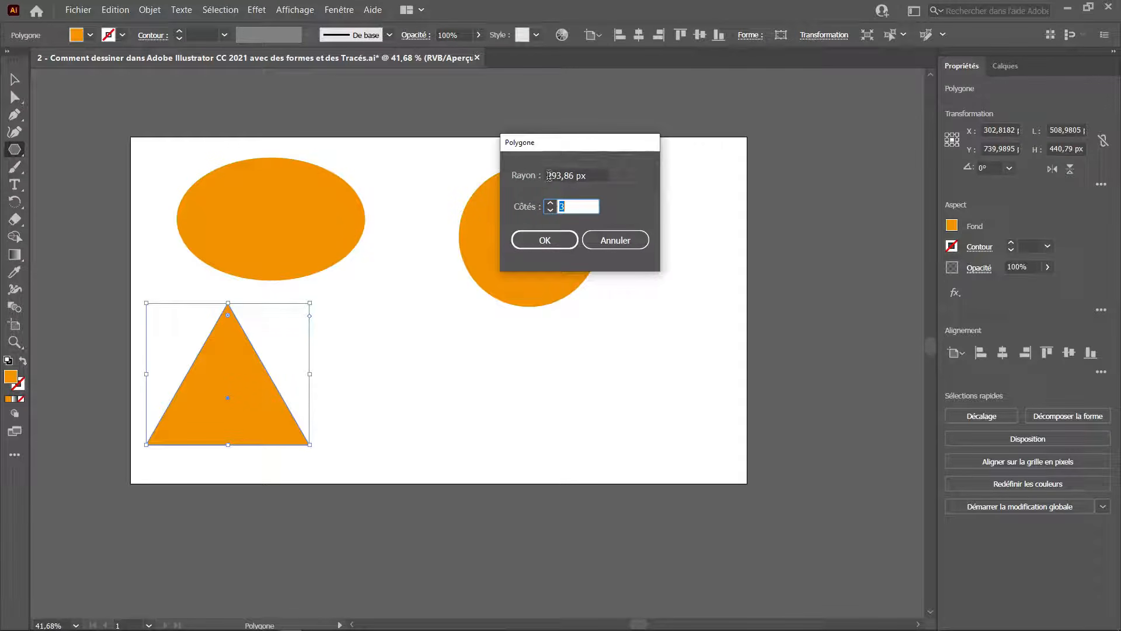
click(601, 175)
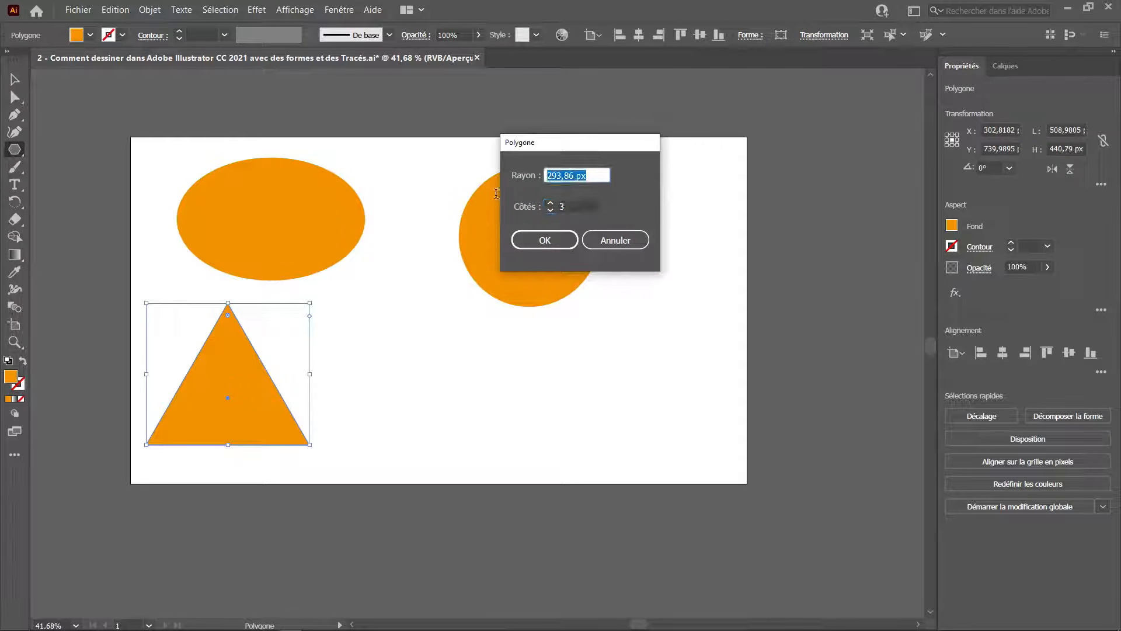
click(550, 203)
click(550, 204)
click(550, 204)
click(550, 203)
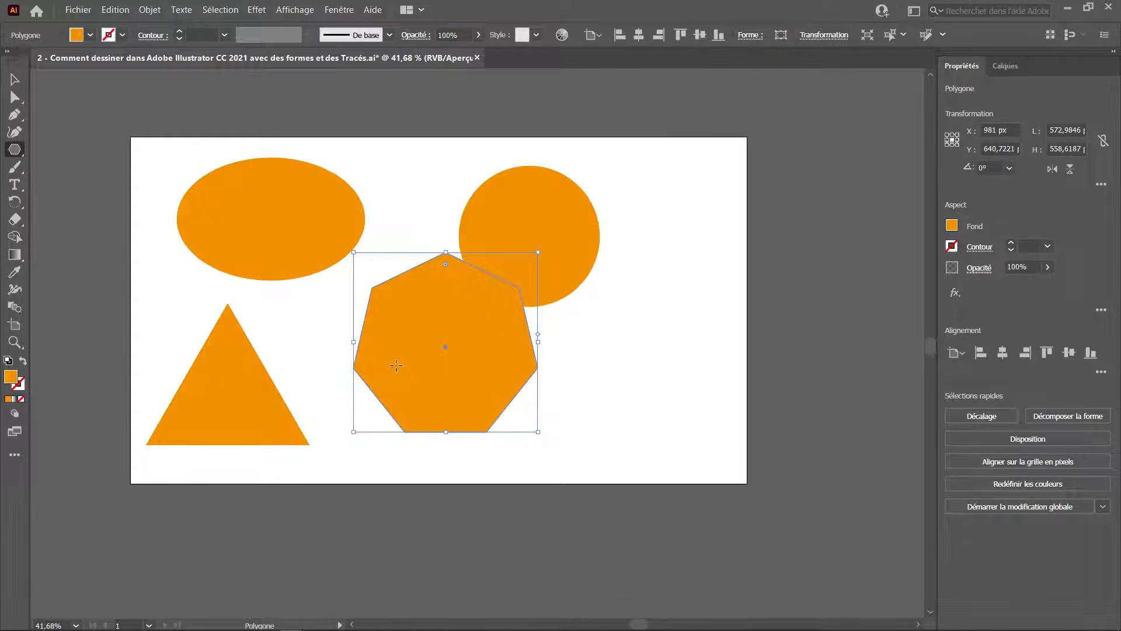
Select all the shapes on the artboard and delete them.
key(v)
drag(613, 197, 169, 425)
key(Delete)
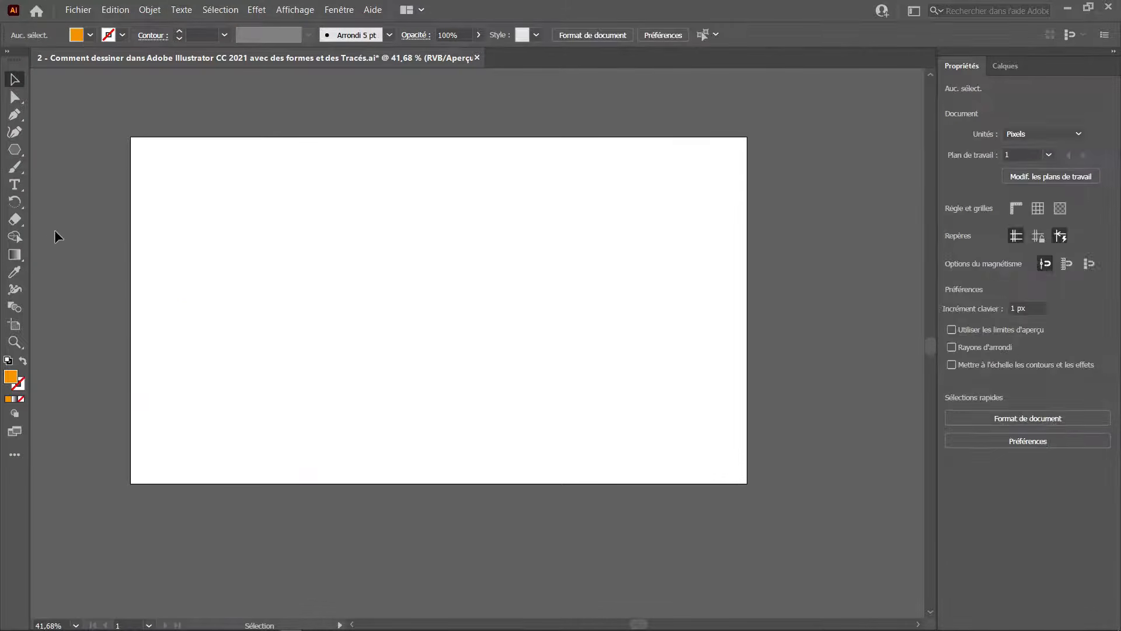
Draw a five-pointed star about 489 × 465 px near the top with the Star tool.
drag(14, 150, 110, 200)
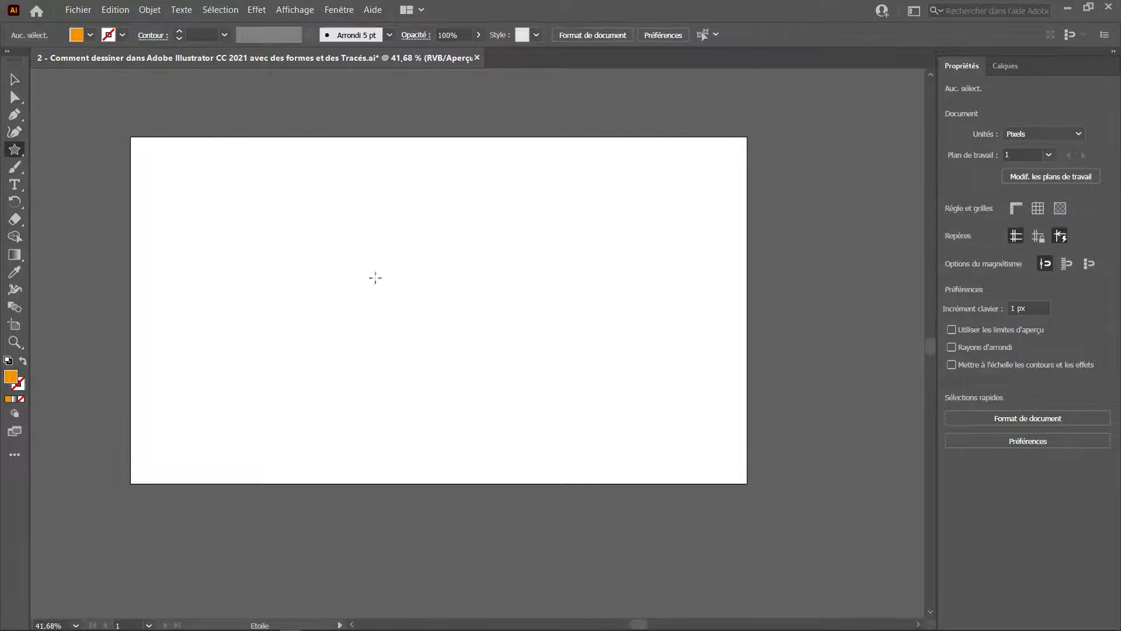
drag(317, 229, 368, 292)
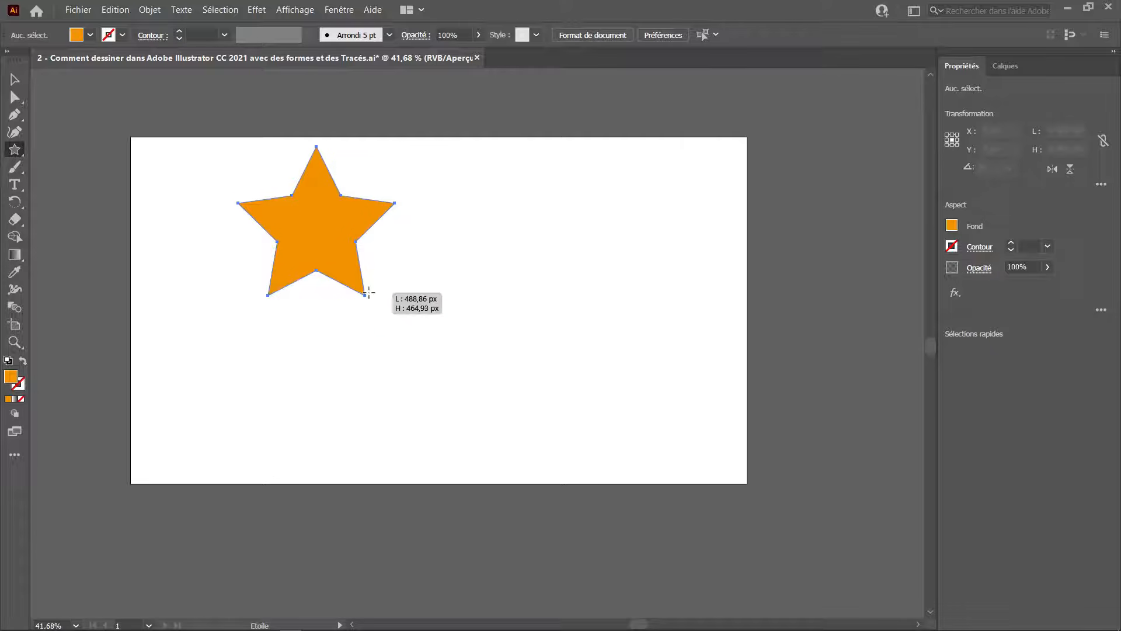
drag(368, 292, 369, 295)
click(555, 240)
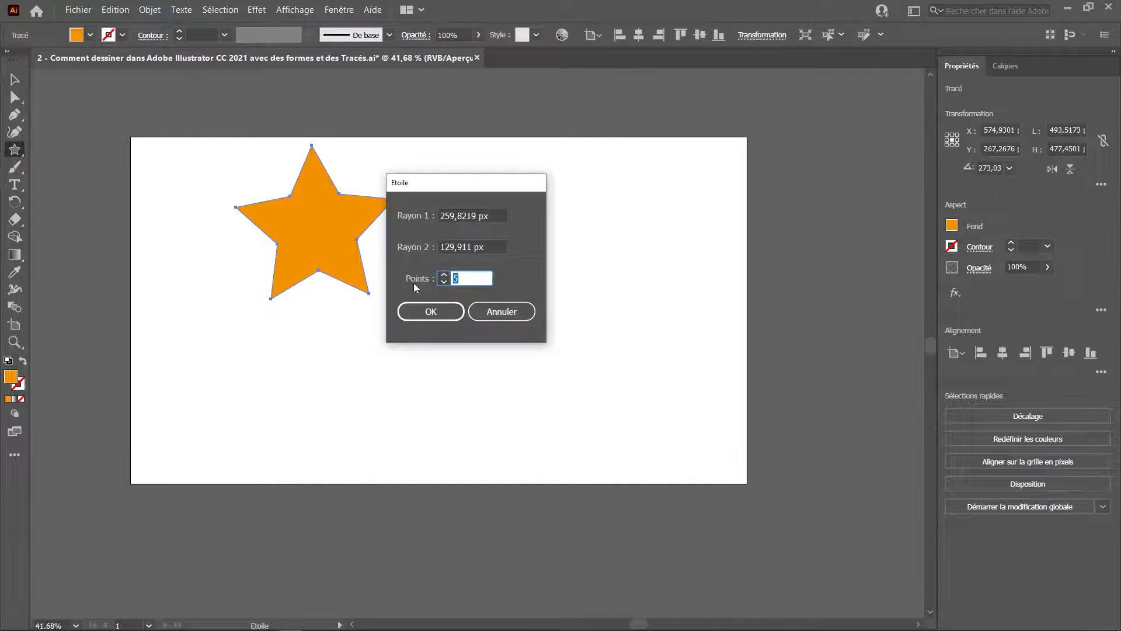
click(490, 308)
Draw a second five-pointed star about 493 × 484 px to the right of the first one.
drag(464, 205, 626, 344)
key(Up)
key(Up)
key(Up)
key(Up)
key(Up)
key(Up)
key(Up)
key(Down)
key(Down)
key(Down)
key(Down)
key(Down)
key(Down)
key(Down)
key(Down)
key(Down)
key(Up)
key(Up)
key(Up)
key(Up)
key(Up)
key(Up)
key(Up)
key(Up)
key(Up)
key(Up)
key(Up)
key(Up)
key(Up)
key(Up)
key(Up)
key(Down)
key(Down)
key(Down)
key(Down)
key(Down)
key(Down)
key(Down)
key(Down)
key(Down)
key(Down)
key(Down)
key(Down)
key(Down)
key(Down)
key(Down)
key(Up)
key(Up)
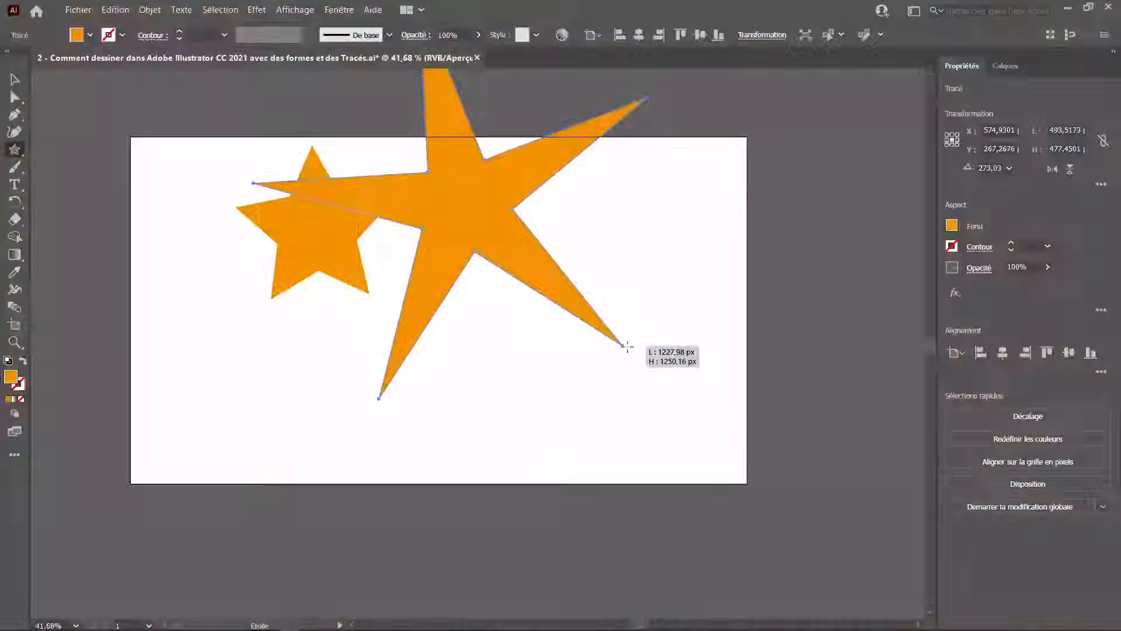
mouse_move(625, 338)
mouse_down()
mouse_move(823, 259)
mouse_move(645, 163)
mouse_move(530, 175)
mouse_move(650, 150)
mouse_move(633, 199)
mouse_move(585, 236)
mouse_move(491, 215)
mouse_move(608, 181)
mouse_move(592, 168)
mouse_move(542, 171)
mouse_up()
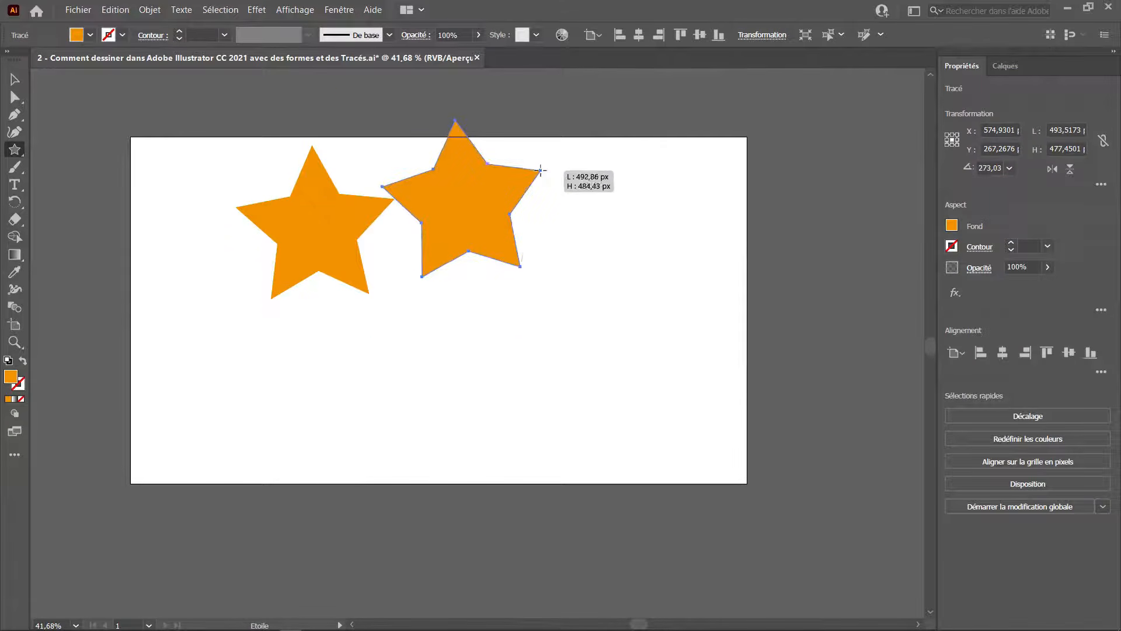
Draw a seven-pointed star about 276 × 282 px below the two stars.
drag(425, 334, 470, 312)
key(Up)
key(Up)
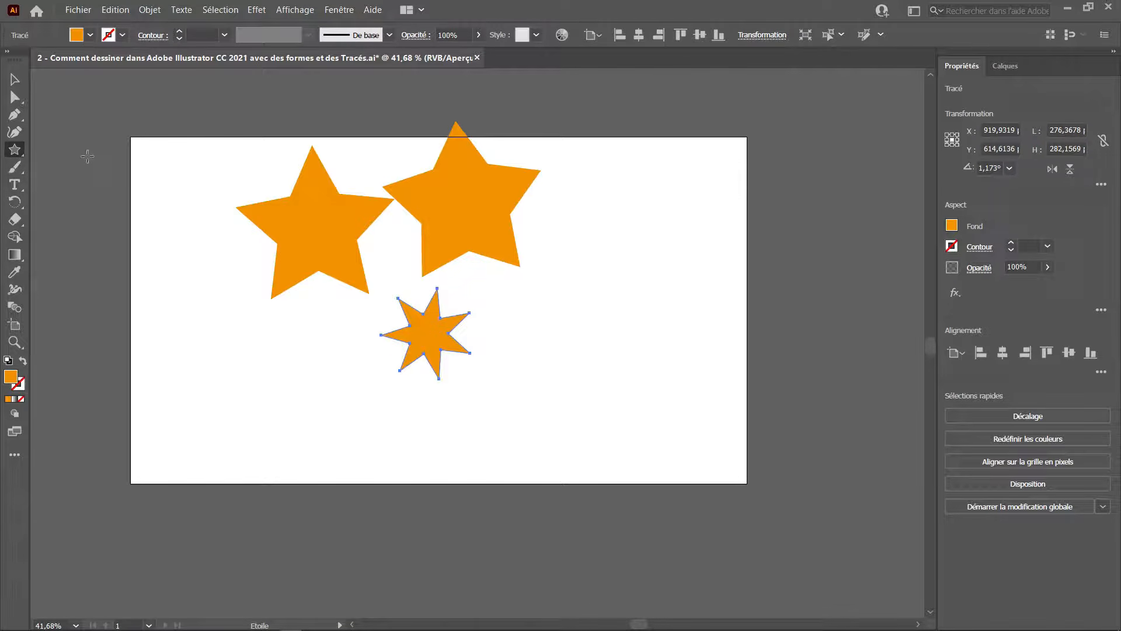
Draw a horizontal line about 909 px long below the stars with the Line tool.
click(17, 153)
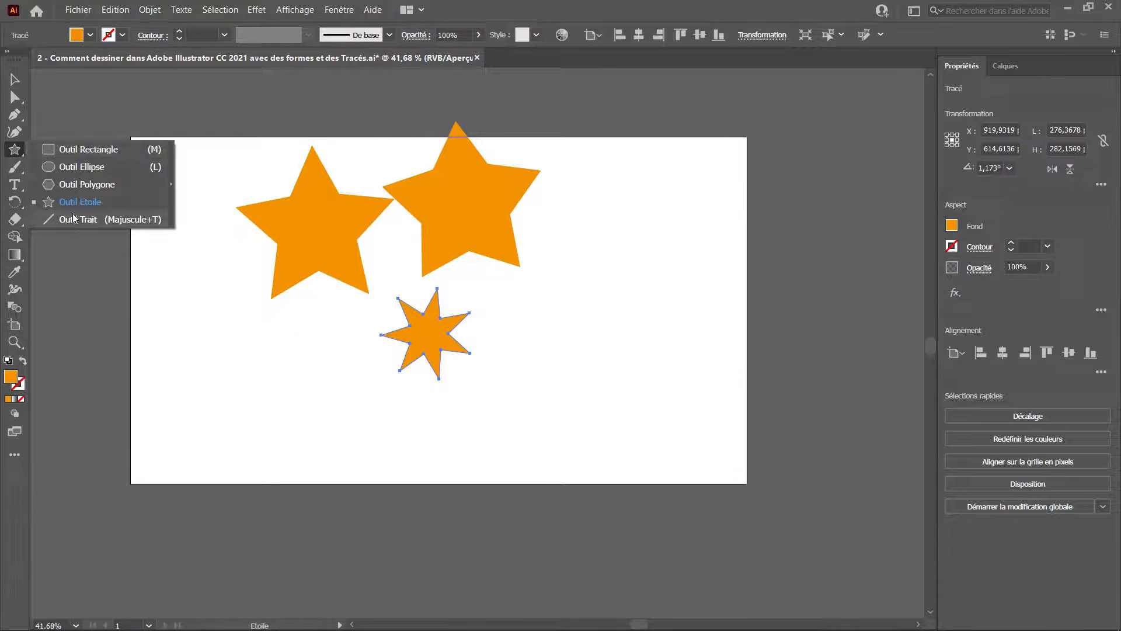
click(79, 221)
drag(205, 427, 594, 428)
key(v)
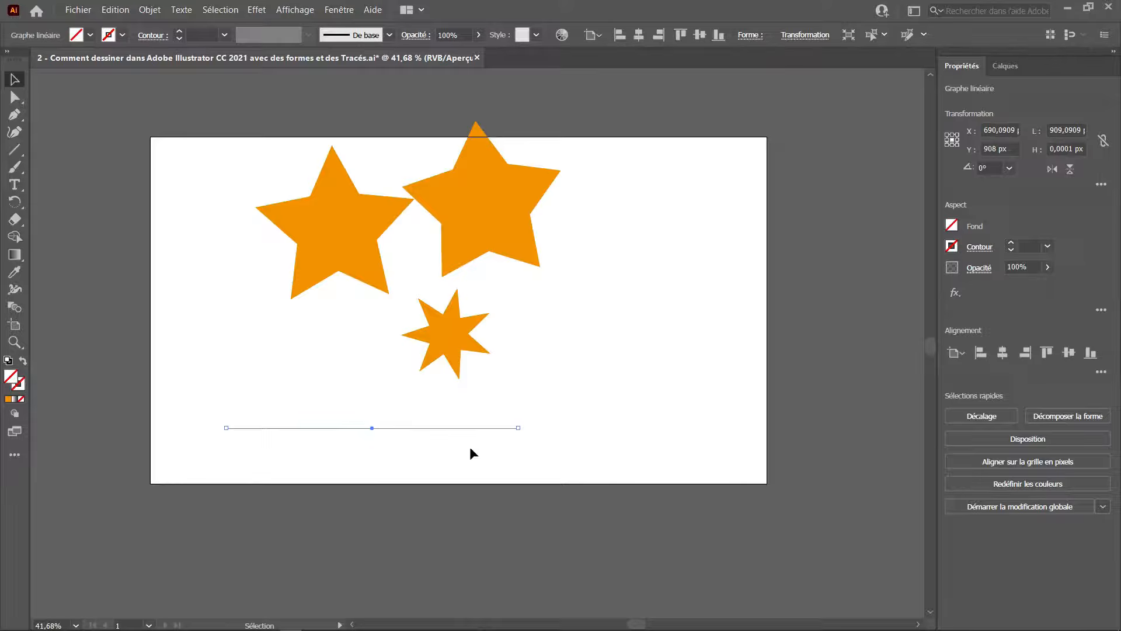
Zoom to 100%, reselect the line and raise its stroke weight to 100 pt.
key(ctrl+1)
drag(515, 406, 649, 365)
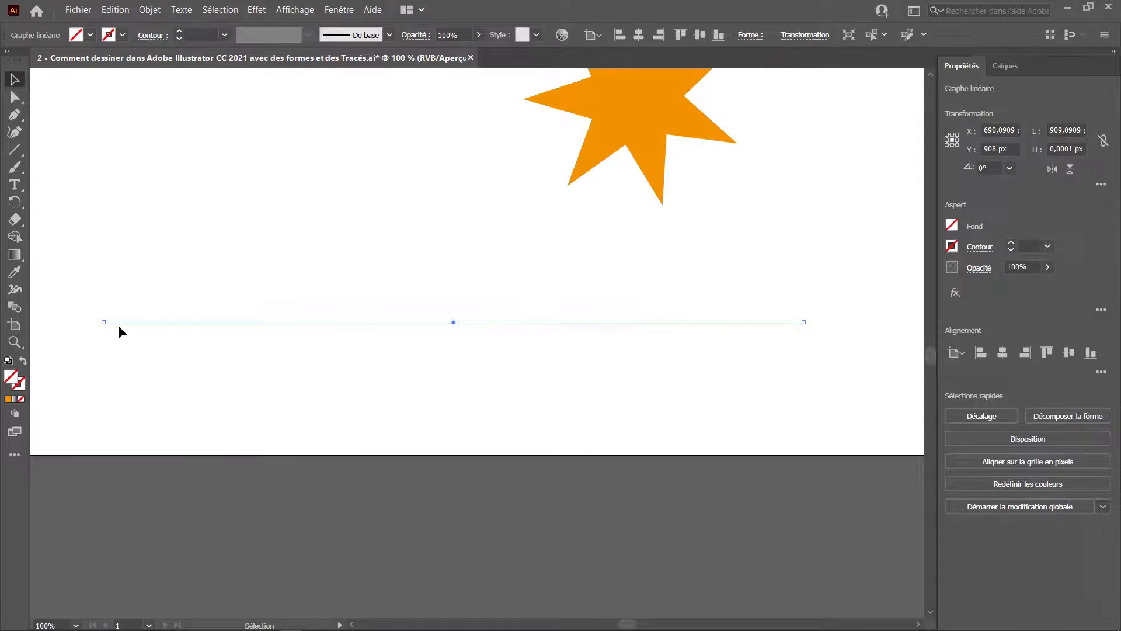
click(714, 375)
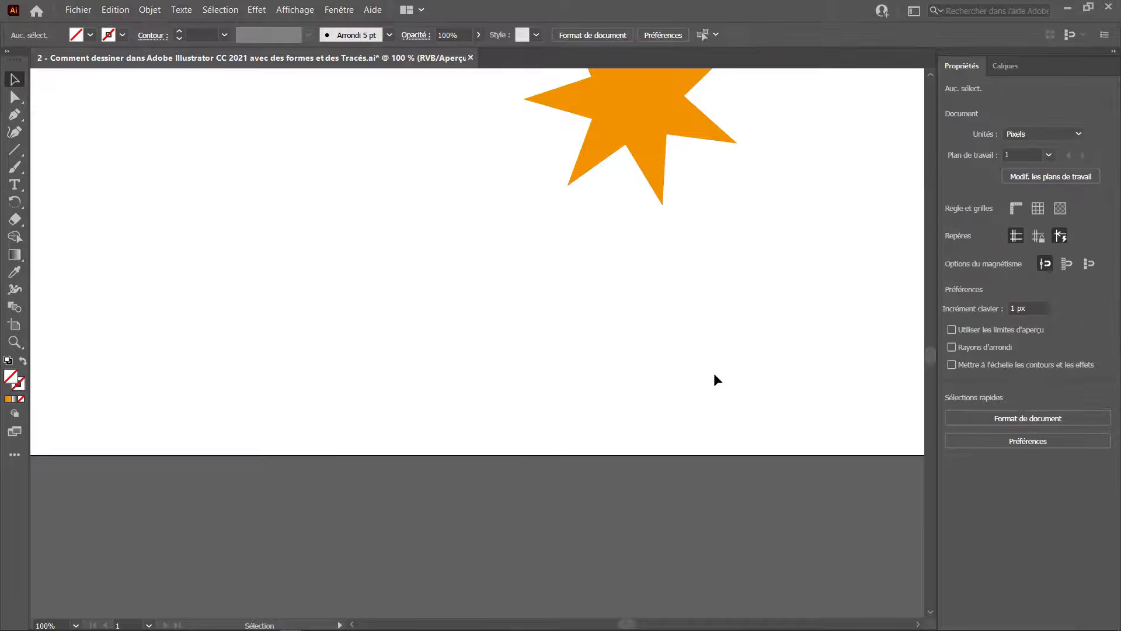
drag(343, 249, 361, 425)
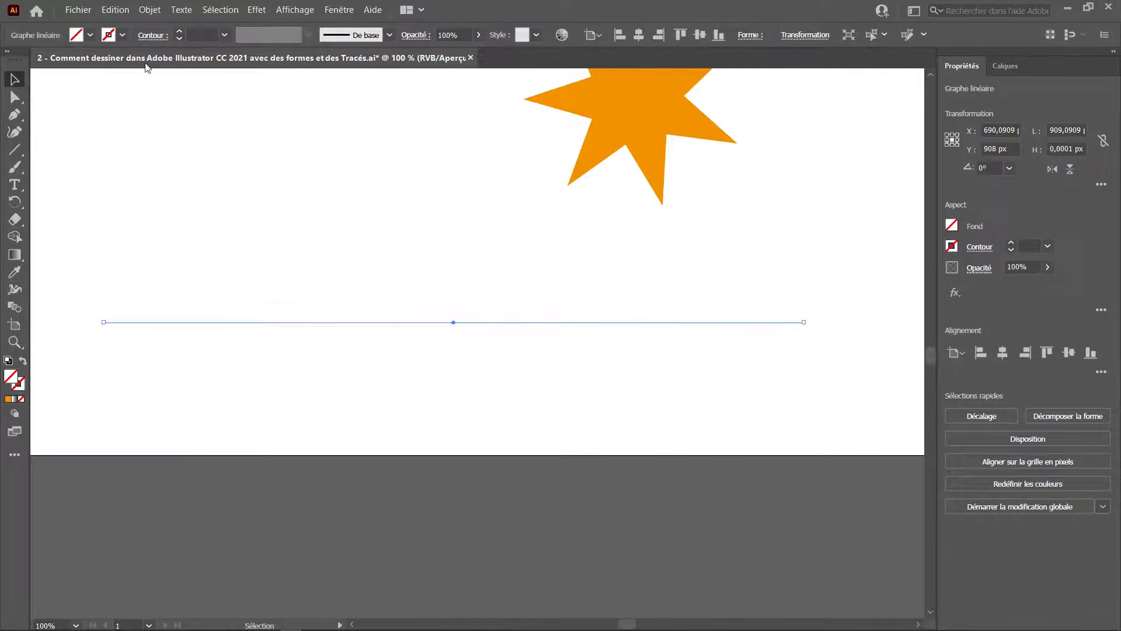
click(180, 32)
click(181, 32)
click(180, 32)
click(181, 32)
click(181, 32)
click(181, 32)
click(181, 32)
click(181, 33)
click(180, 32)
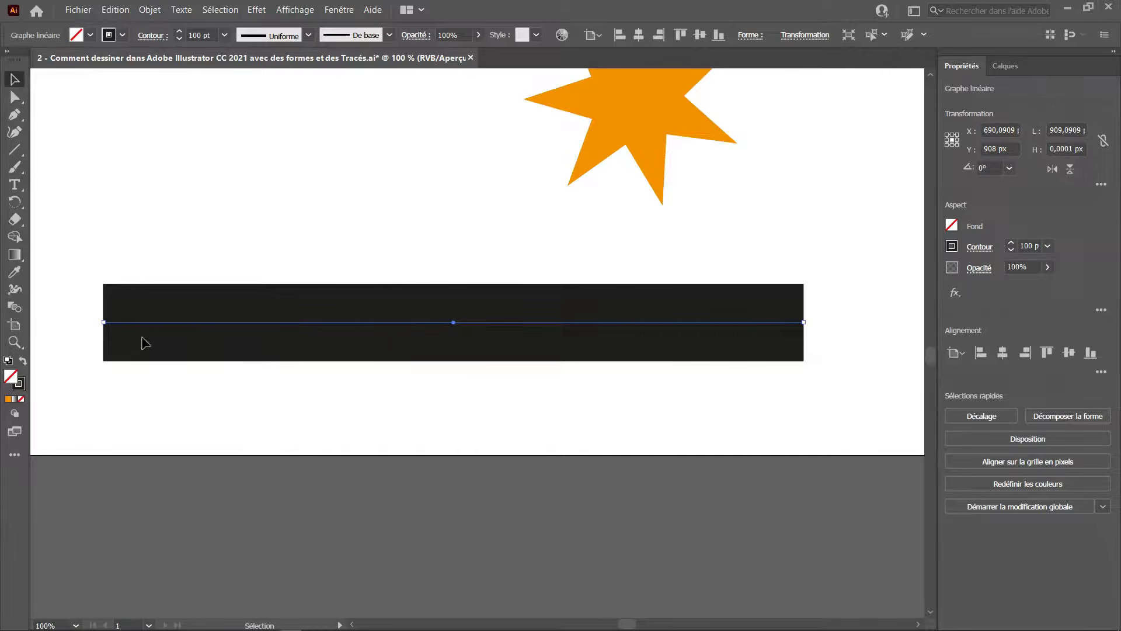
Swap the line's fill and stroke, then swap them back.
click(22, 362)
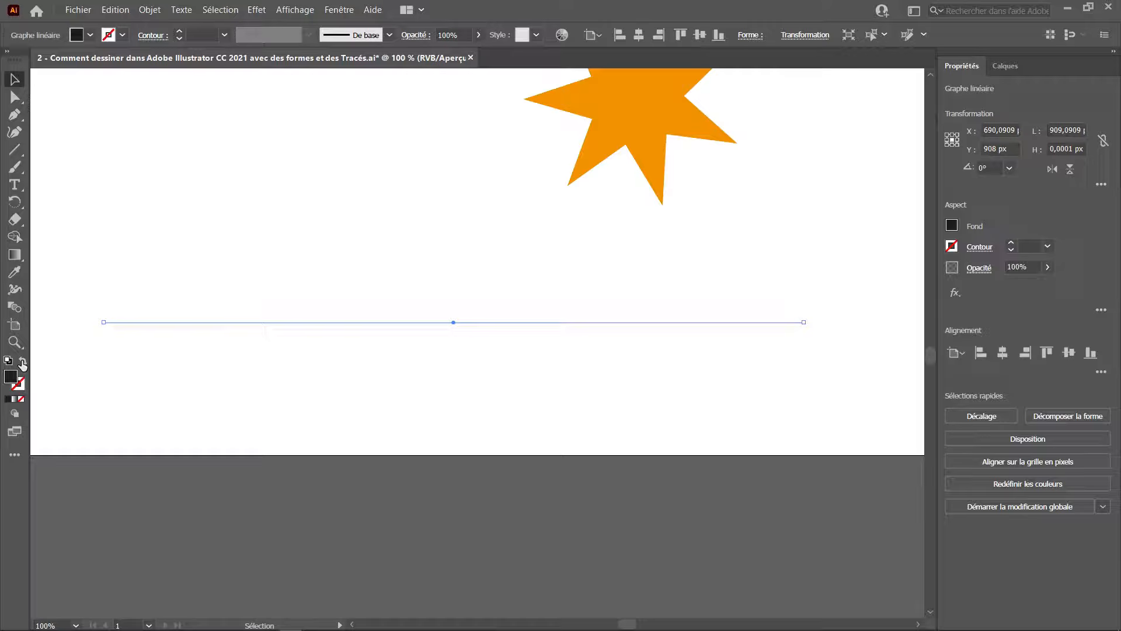
drag(505, 290, 491, 385)
click(503, 393)
scroll(544, 351, up, 2)
scroll(544, 351, down, 3)
drag(423, 245, 390, 374)
scroll(403, 324, right, 3)
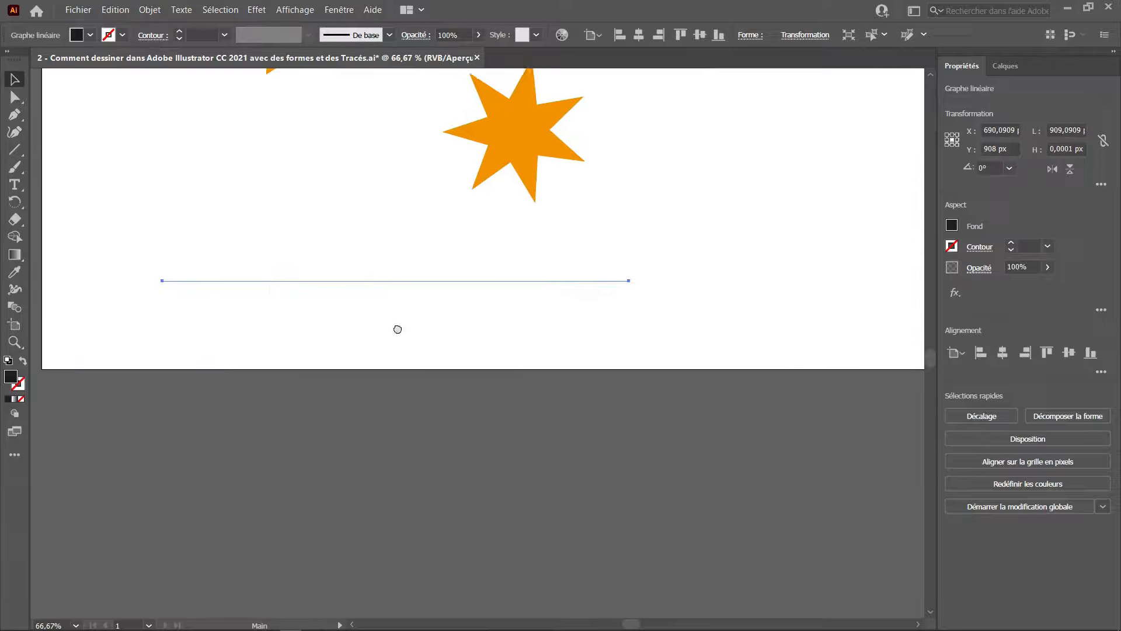
key(shift+x)
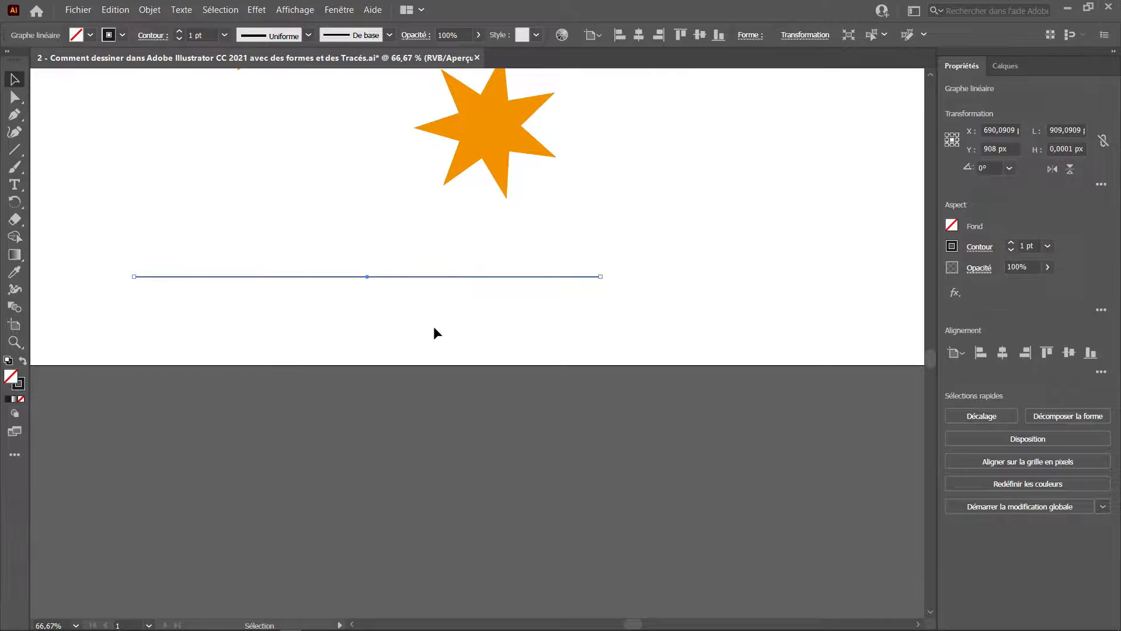
Add the Arc, Spiral, Rectangular Grid and Polar Grid tools to the toolbar from the full tools list.
scroll(444, 309, left, 4)
drag(478, 296, 453, 270)
drag(540, 251, 373, 344)
drag(734, 252, 607, 296)
scroll(586, 248, up, 1)
drag(590, 250, 489, 242)
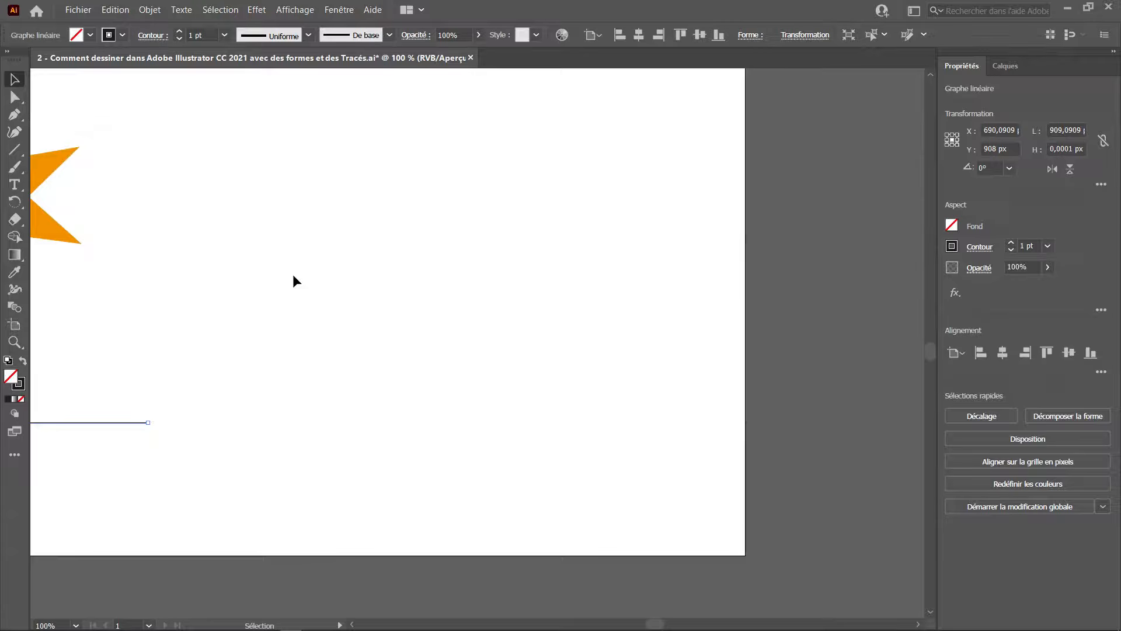
click(14, 454)
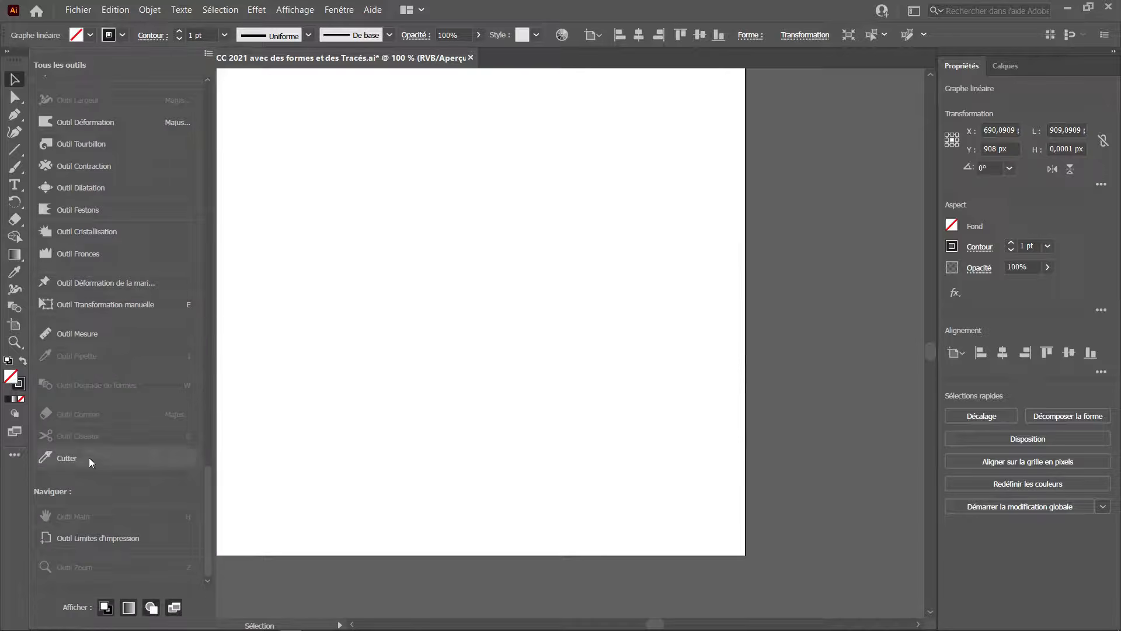
scroll(124, 393, up, 10)
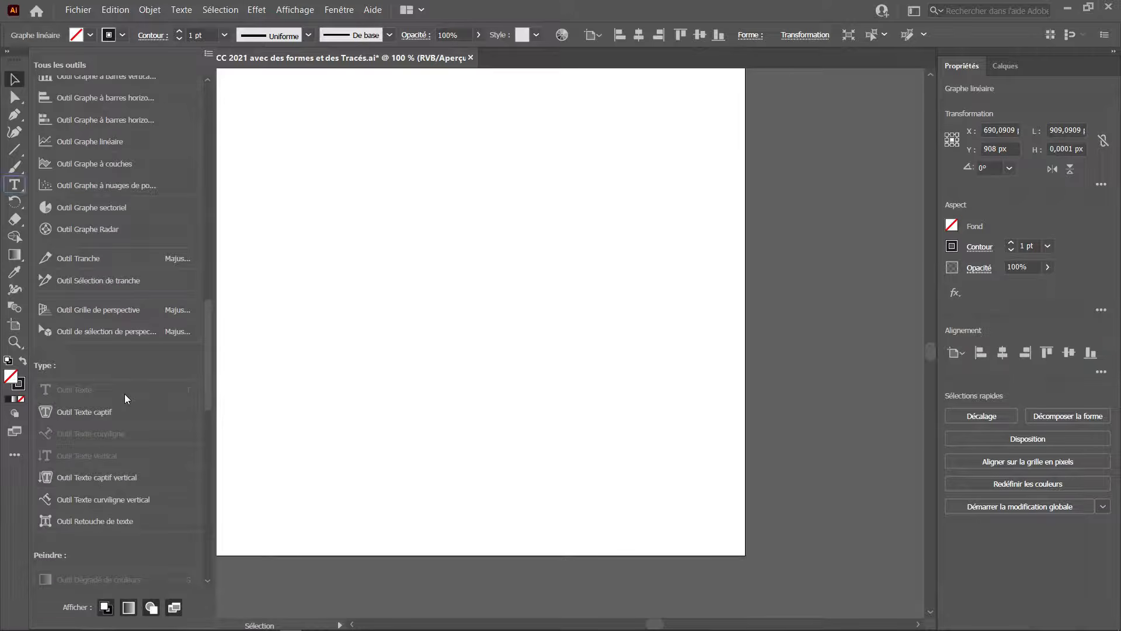
scroll(188, 299, up, 15)
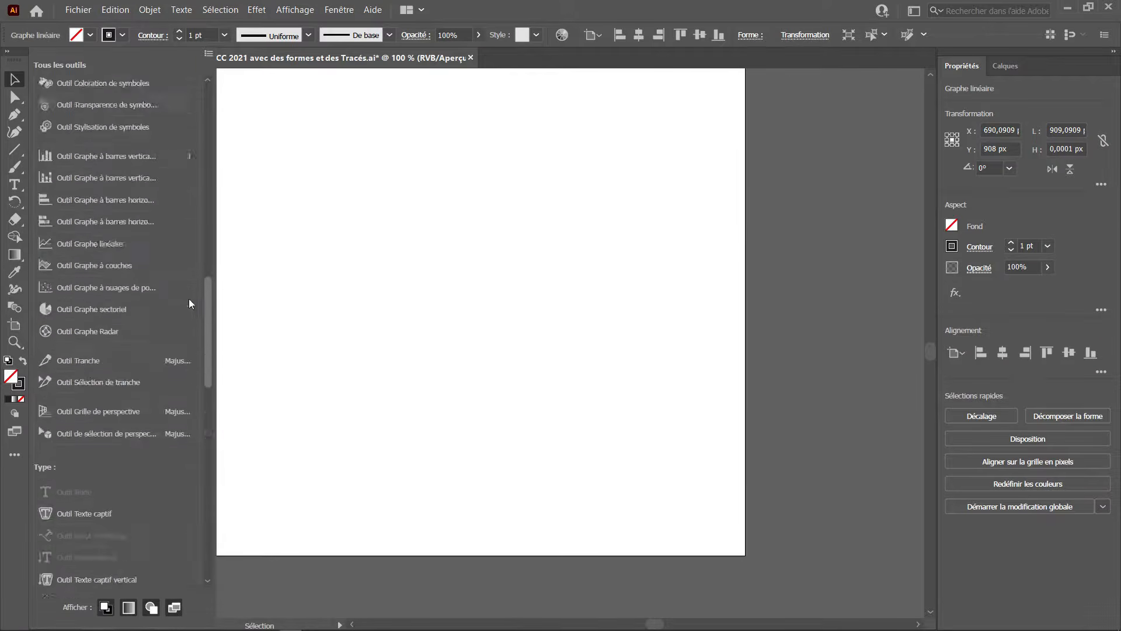
scroll(184, 215, up, 8)
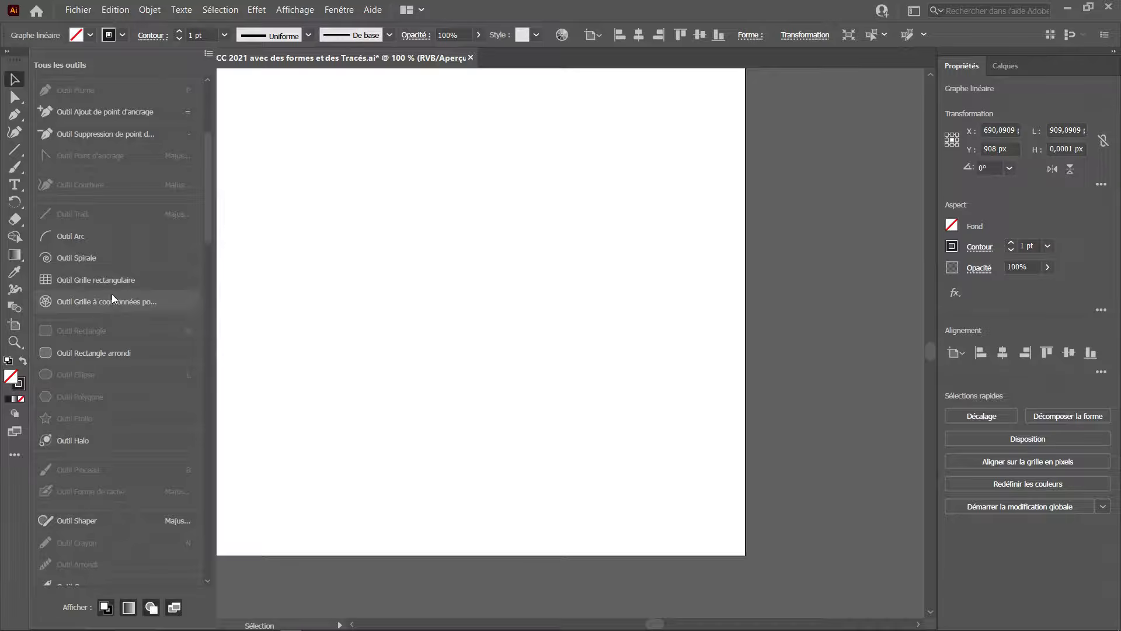
click(119, 240)
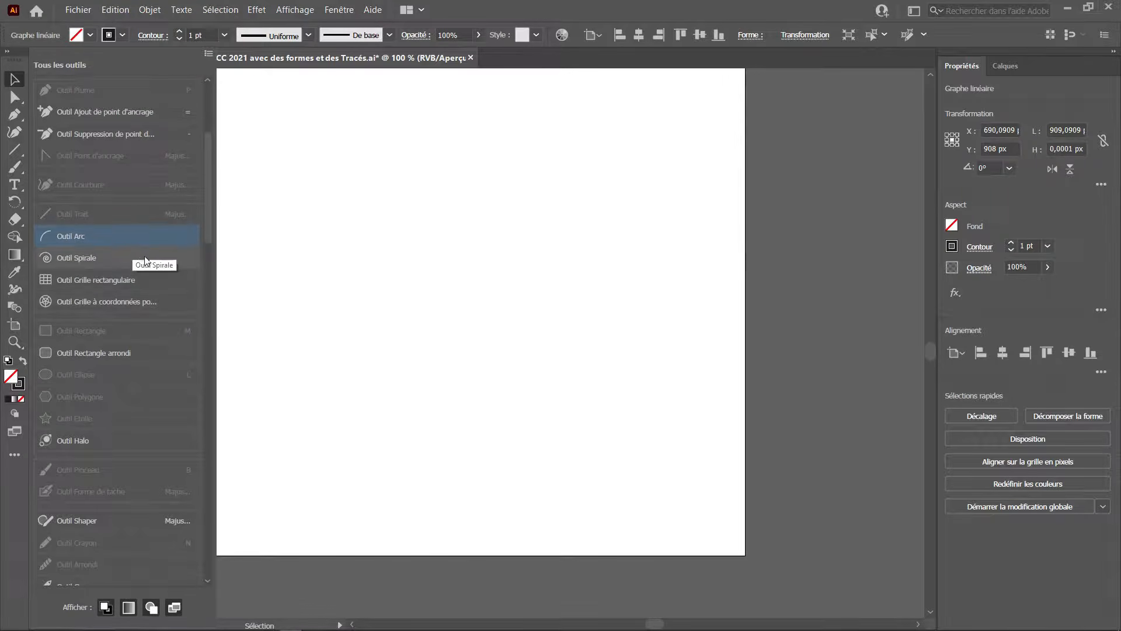
shift+click(138, 300)
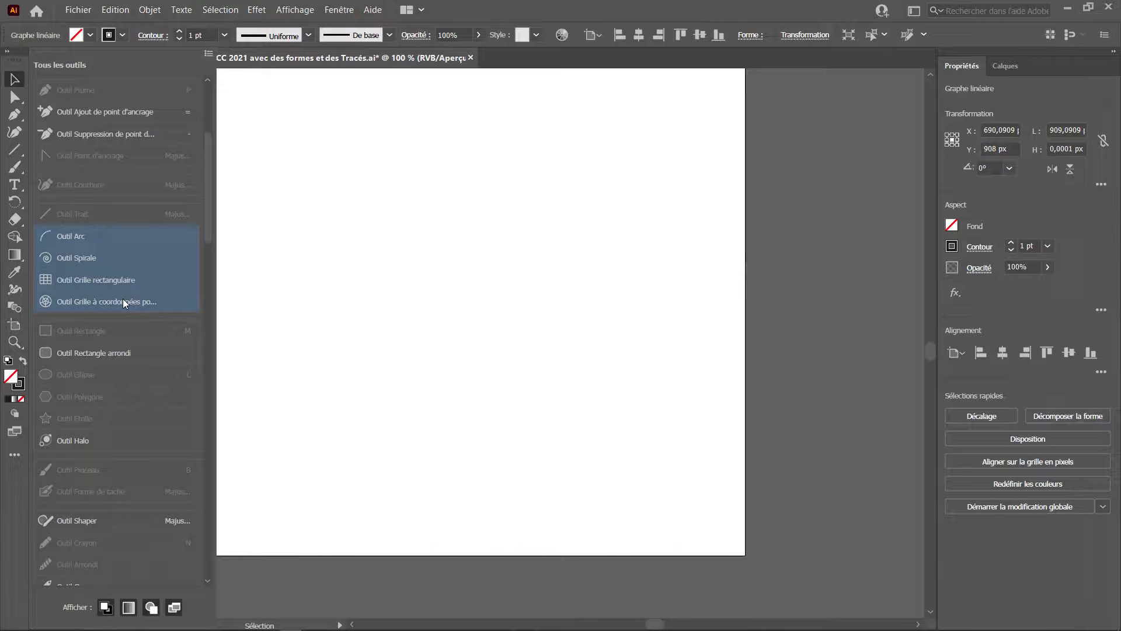
drag(103, 235, 16, 260)
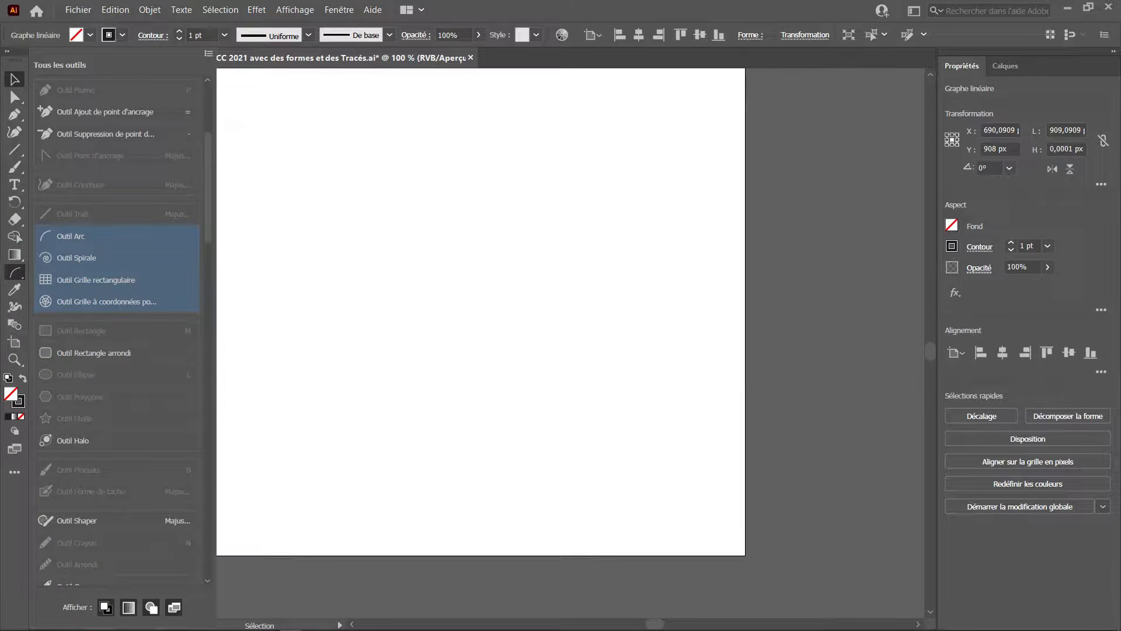
Draw an arc about 104 × 104 px with the Arc tool.
click(15, 273)
click(272, 248)
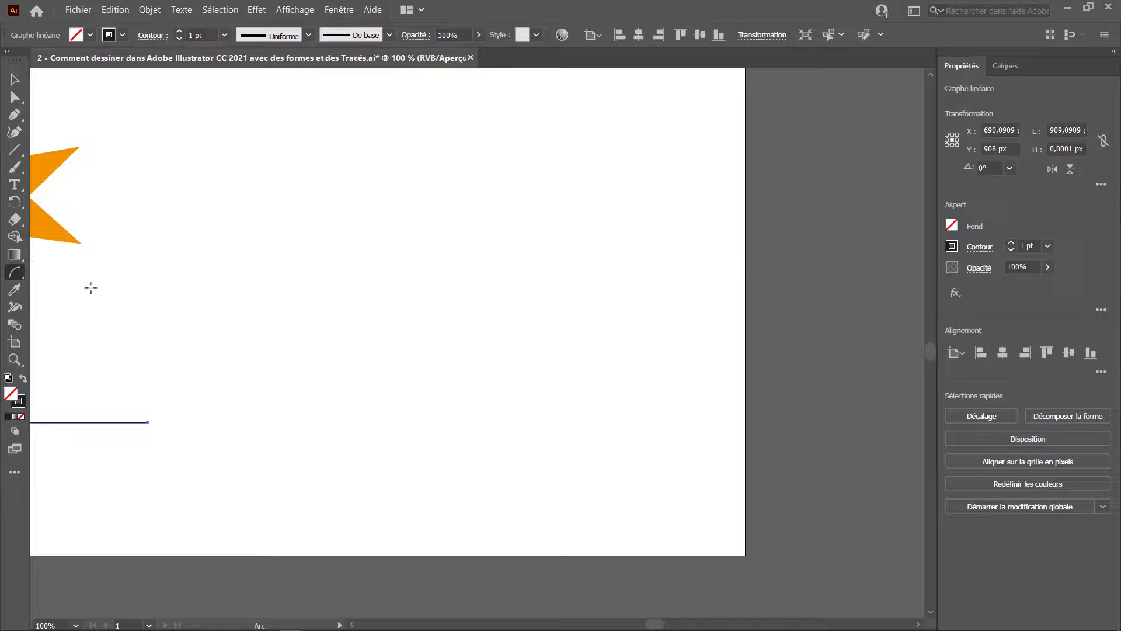
click(21, 277)
drag(275, 134, 477, 257)
key(v)
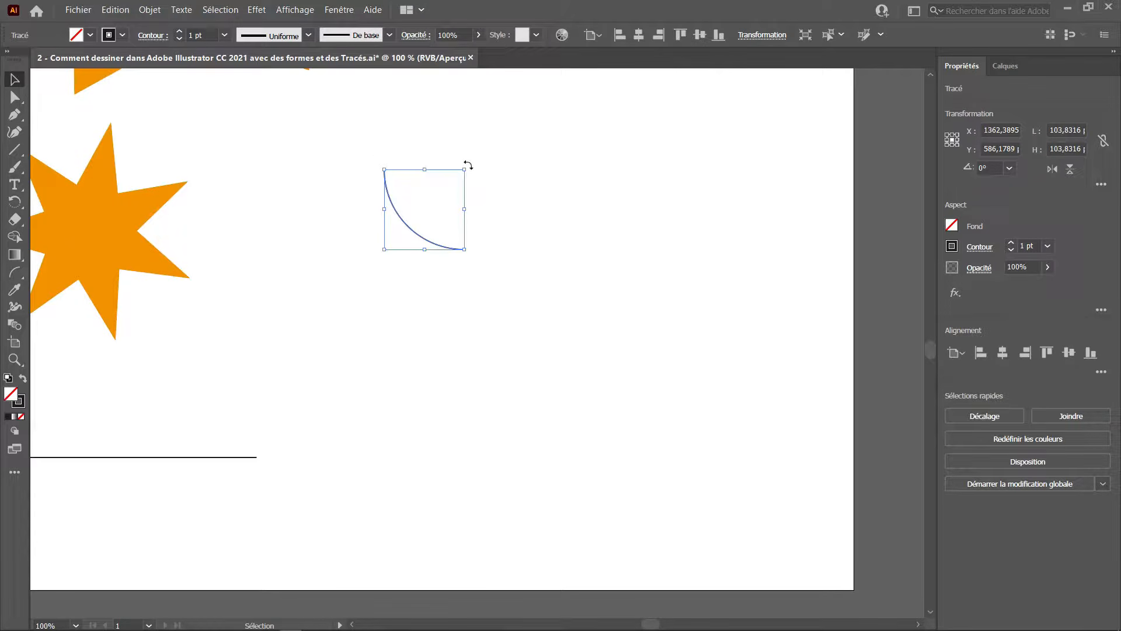
Rotate the arc to about 330° and set its stroke weight to 30 pt.
drag(468, 166, 525, 182)
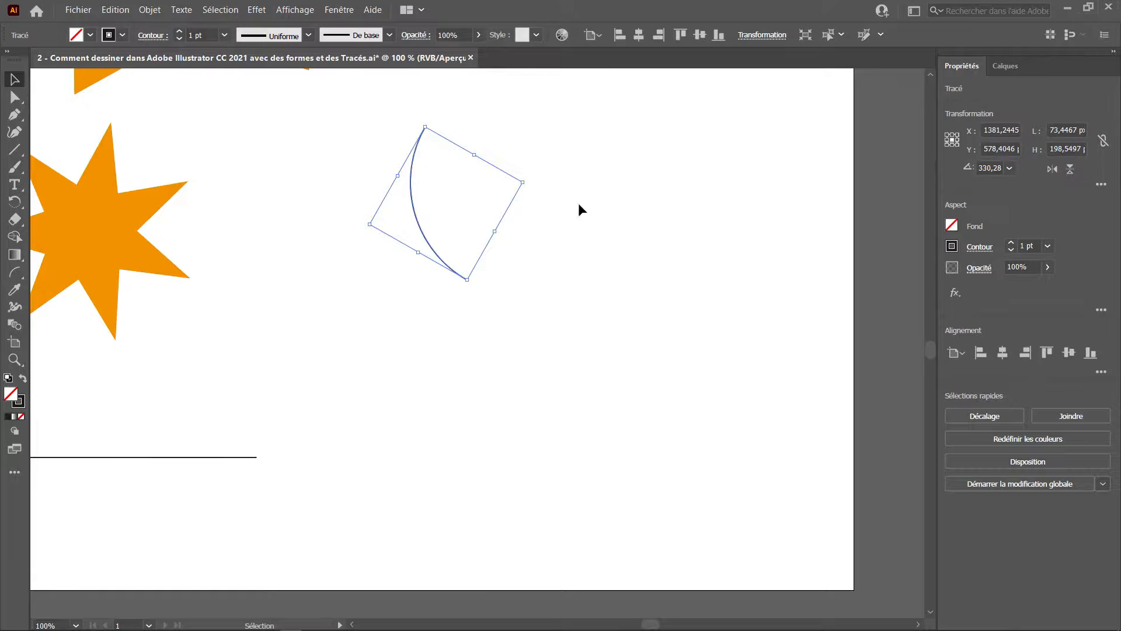
shift+click(184, 31)
shift+click(183, 31)
shift+click(184, 31)
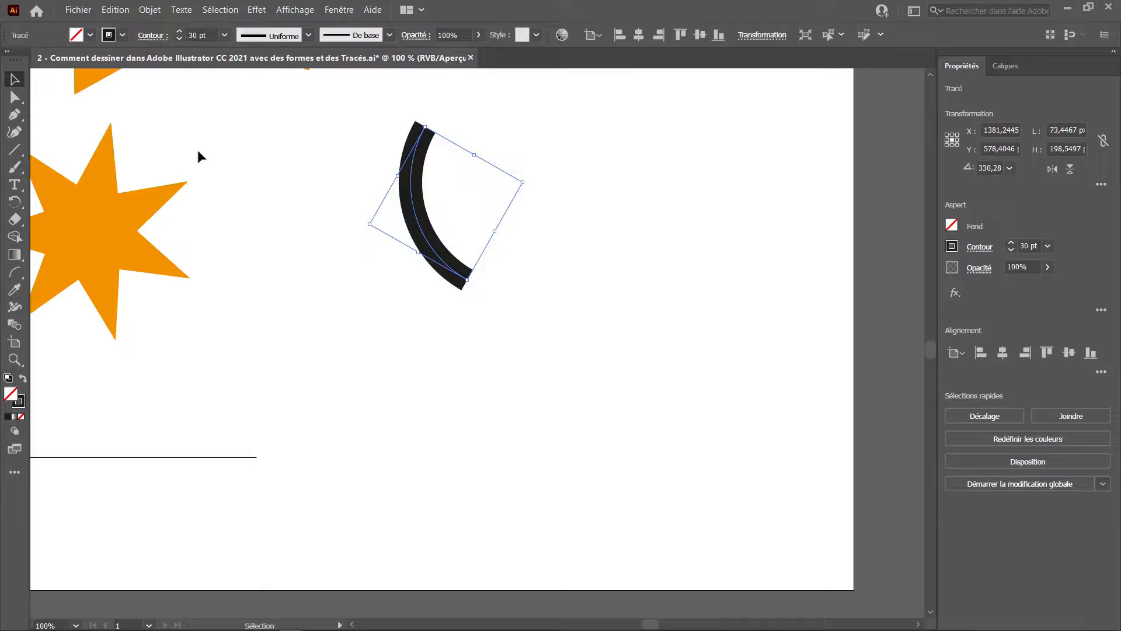
Draw a spiral about 461 × 369 px with the Spiral tool, adjusting its segments while dragging.
click(16, 275)
click(79, 293)
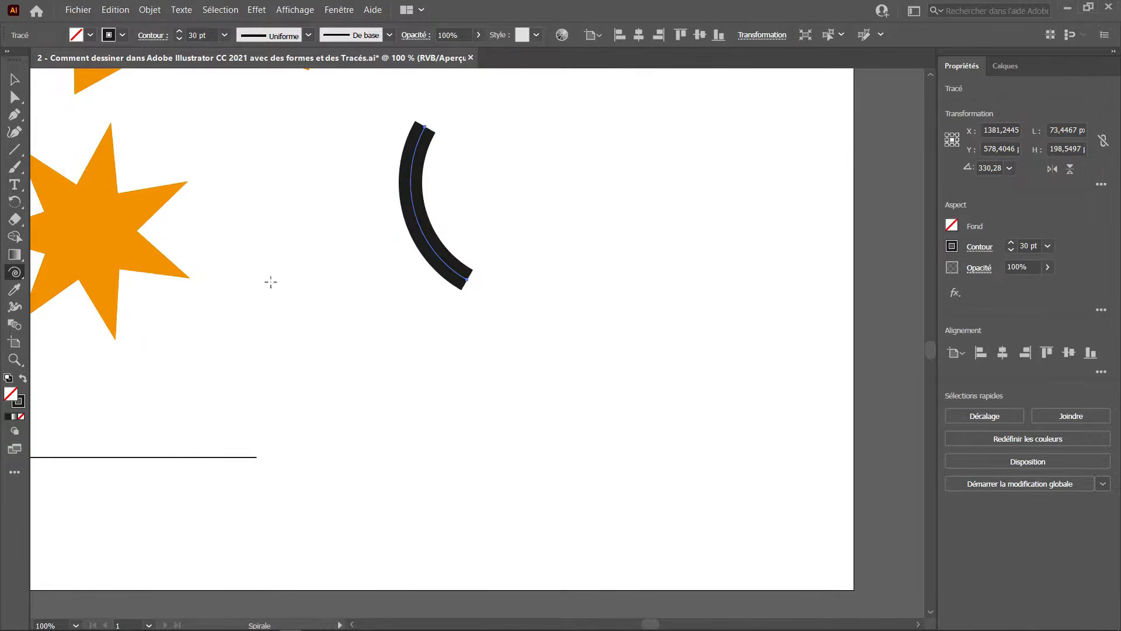
drag(413, 386, 604, 349)
key(Down)
key(Down)
key(Down)
key(Down)
key(Down)
key(Down)
key(Down)
key(Down)
key(Down)
key(Down)
key(Down)
key(Down)
key(Down)
key(Up)
key(Up)
key(Up)
key(Up)
key(Up)
key(Up)
key(Up)
key(Up)
key(Up)
key(Up)
key(Up)
key(Up)
key(Up)
key(Up)
key(Up)
key(Up)
key(Up)
key(Up)
key(Up)
key(space)
drag(496, 241, 296, 369)
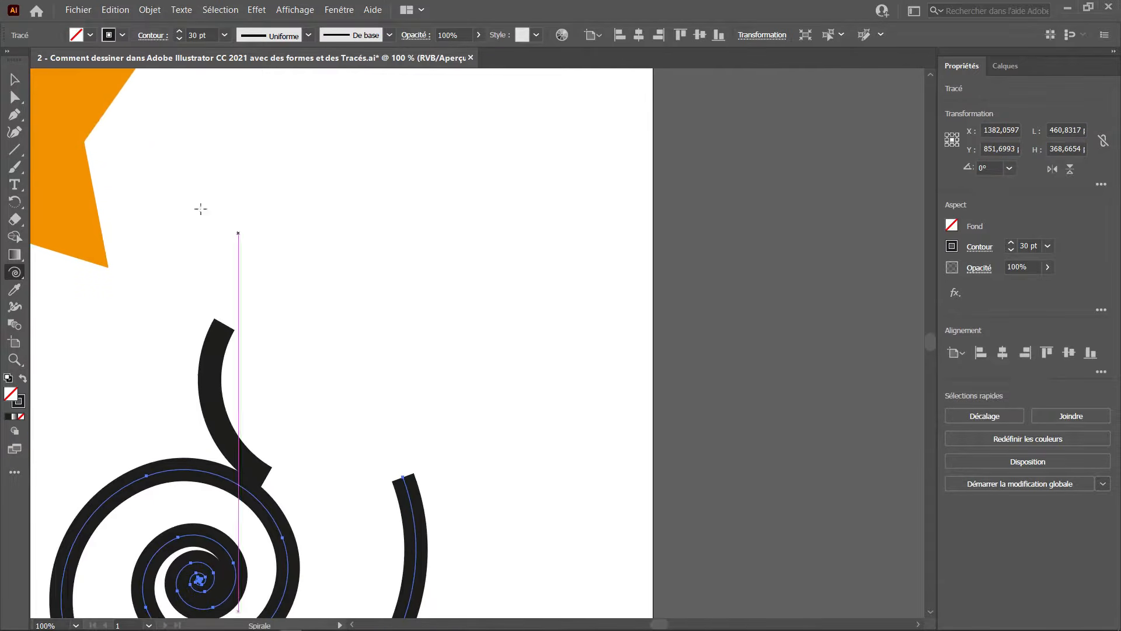
Draw a rectangular grid about 374 × 390 px with three columns and four rows using the Rectangular Grid tool.
drag(16, 273, 72, 310)
drag(280, 133, 559, 419)
key(Right)
key(Right)
key(Left)
key(Left)
key(Left)
key(Left)
key(Left)
key(Left)
key(Right)
key(Right)
key(Right)
key(Right)
key(Right)
key(Left)
key(Left)
key(Left)
key(Left)
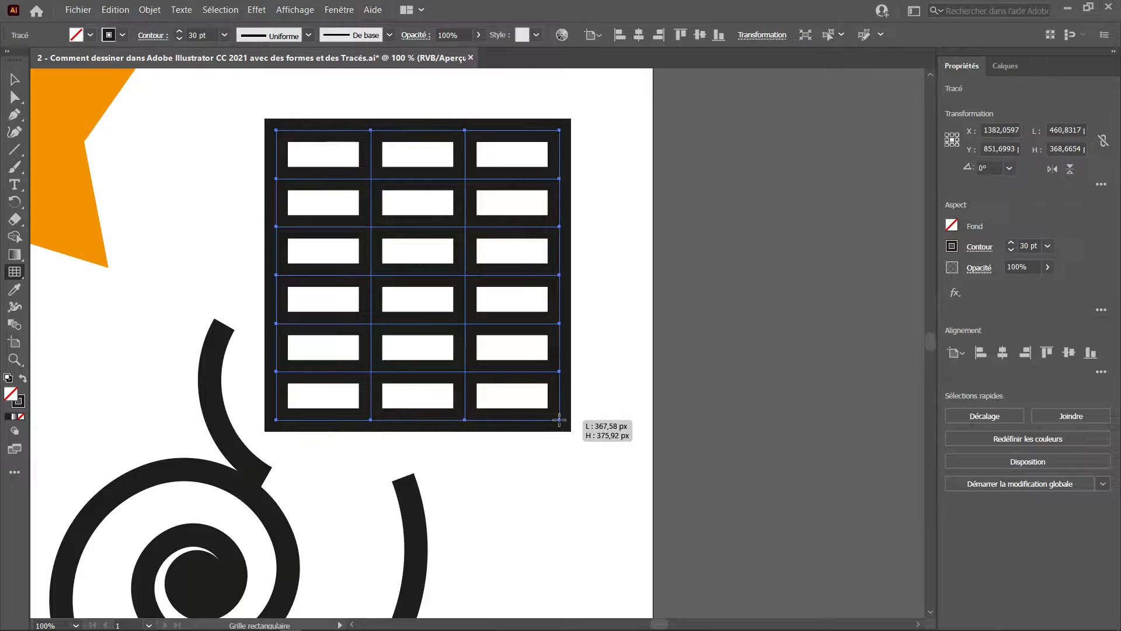
mouse_move(559, 419)
mouse_down()
mouse_move(559, 429)
mouse_move(552, 406)
mouse_move(565, 431)
mouse_up()
key(Up)
key(Up)
key(Up)
key(Up)
key(Up)
key(Down)
key(Down)
key(Down)
key(Down)
key(Down)
key(Down)
key(Down)
key(Down)
key(Up)
key(space)
drag(443, 324, 511, 360)
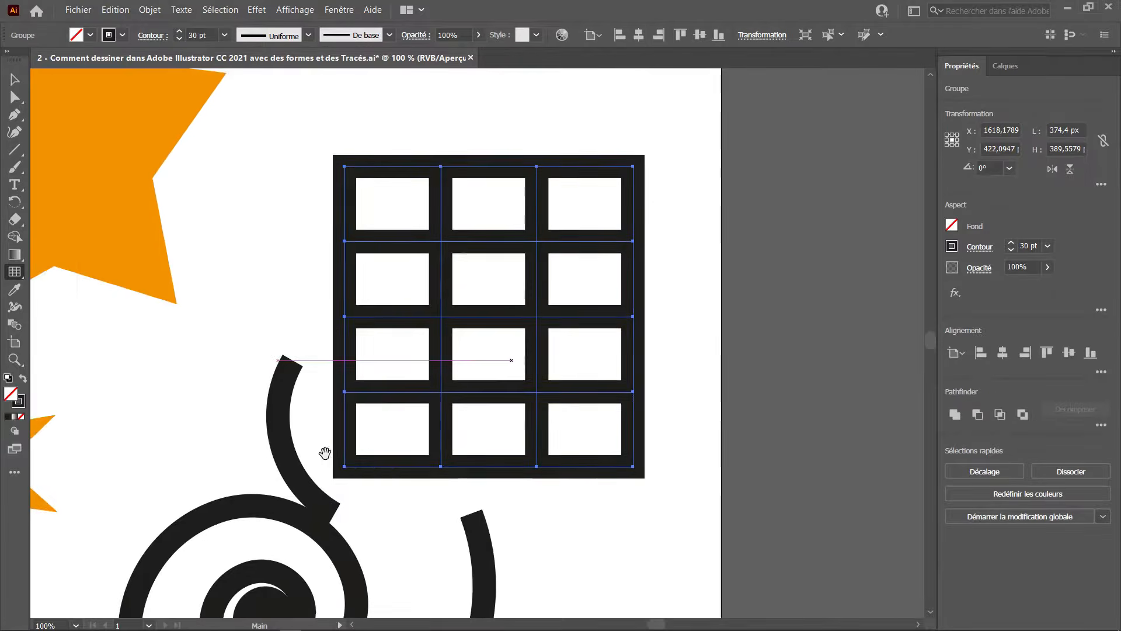
Draw a polar grid about 362 × 362 px with the Polar Grid tool.
drag(274, 502, 648, 129)
drag(227, 275, 510, 360)
drag(373, 423, 486, 536)
drag(297, 434, 408, 410)
drag(17, 272, 75, 328)
drag(213, 182, 483, 461)
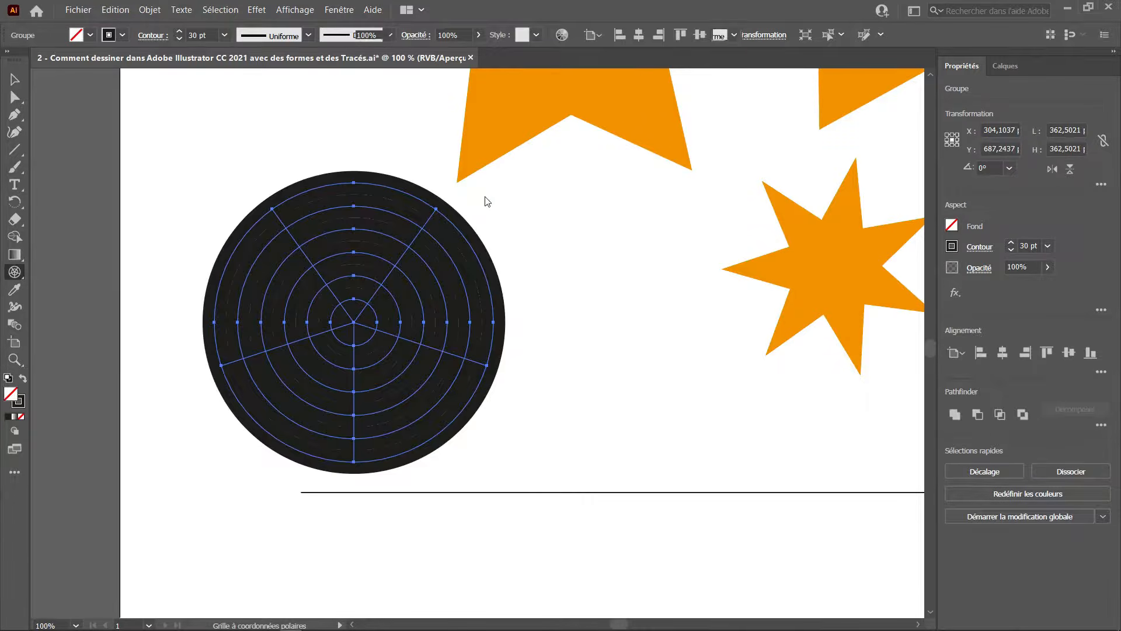
Delete the polar grid together with the accidentally pasted text.
text(D:\Tuto Grado\ILLUSTRATOR\Illustrator 2021 - Marathon débutant à intermédiaire\Mirroir\B - DESSIN\Sketchs)
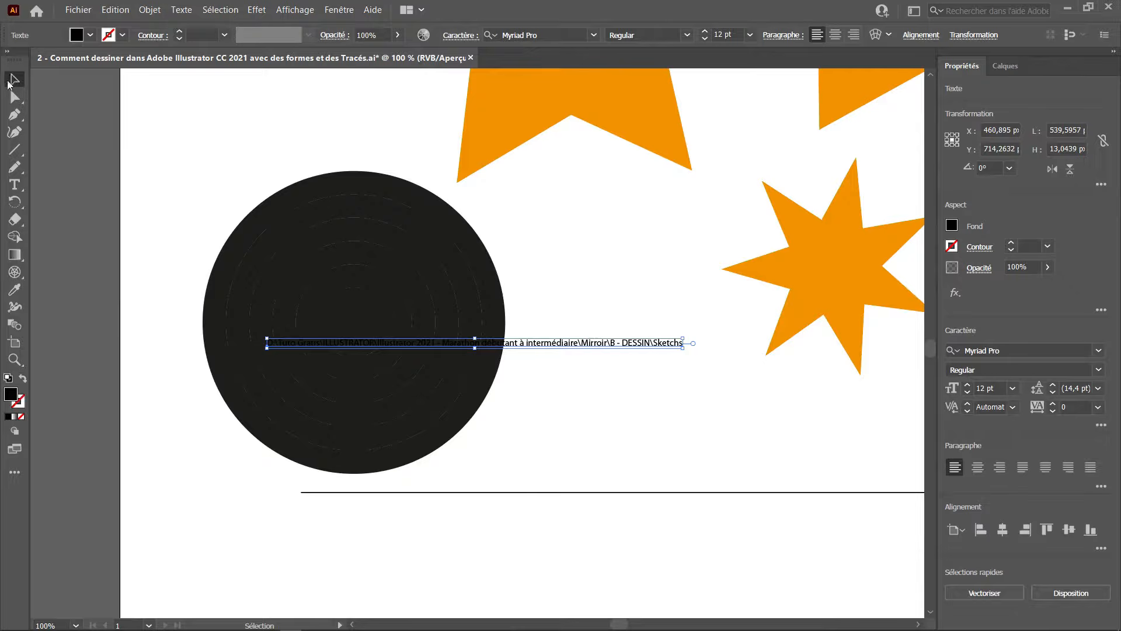
drag(563, 226, 365, 352)
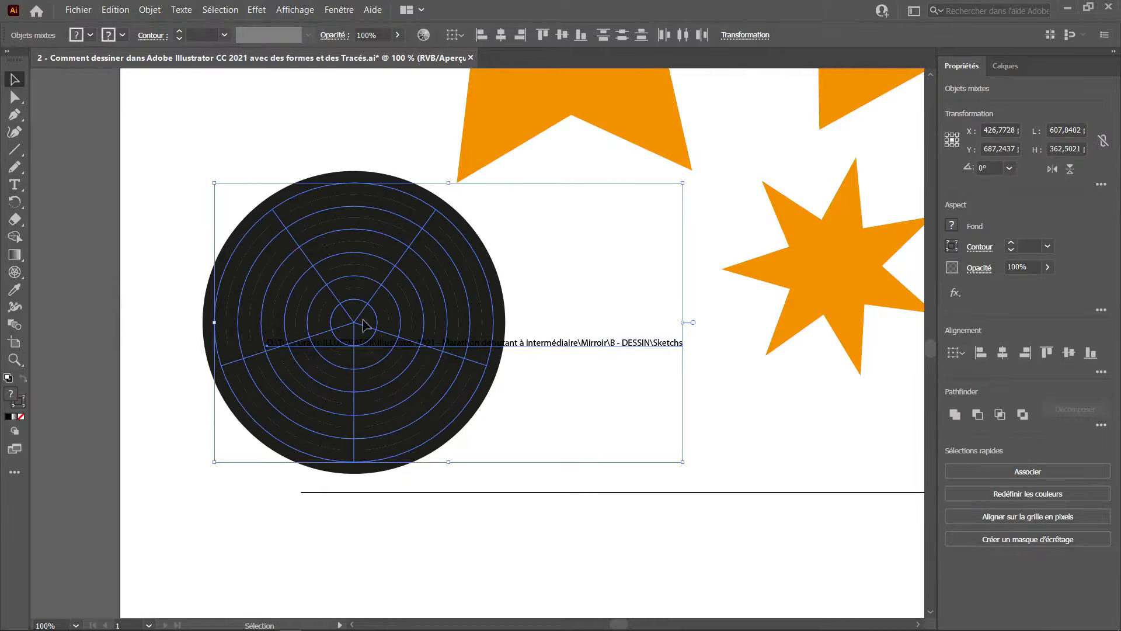
key(Delete)
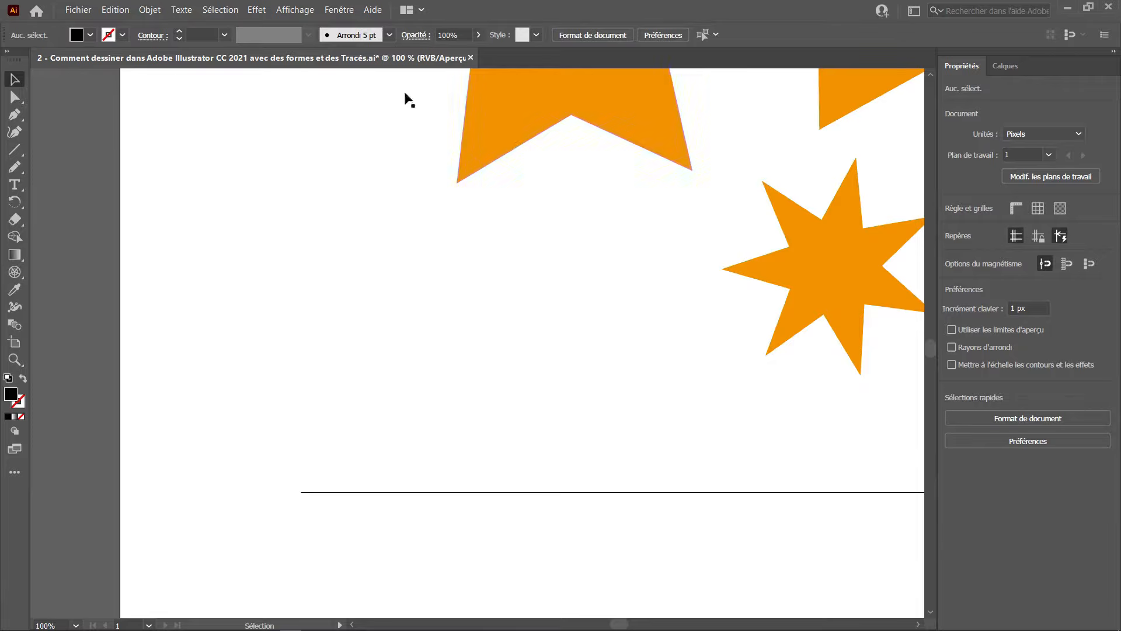
Draw a stroked, unfilled polar grid about 333 × 333 px, adjusting its concentric and radial dividers while dragging.
click(15, 271)
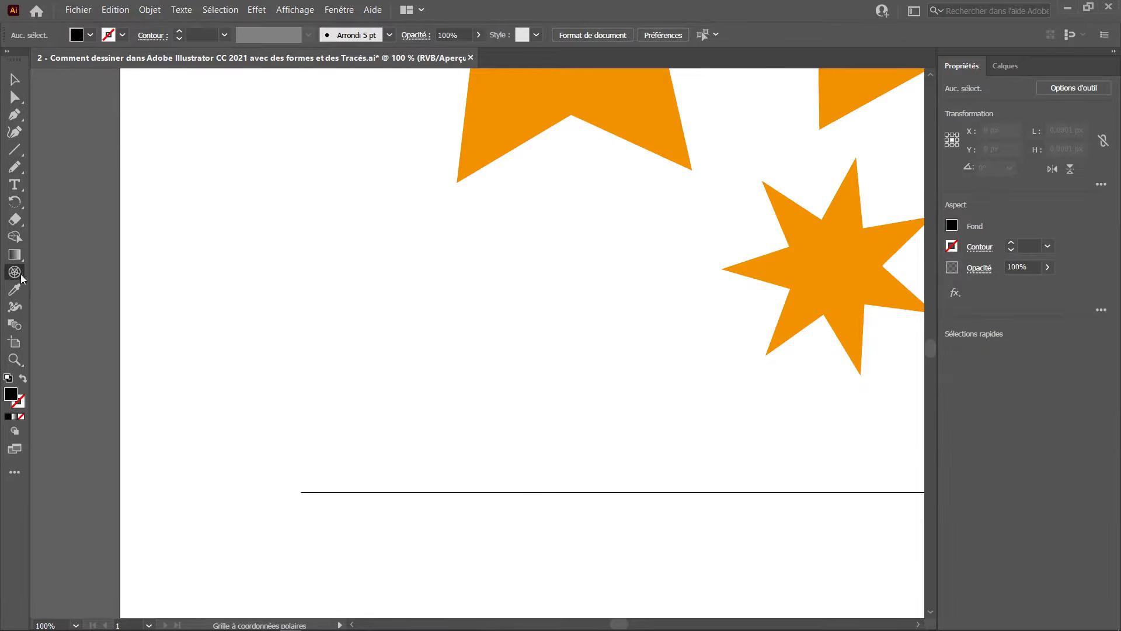
key(shift+x)
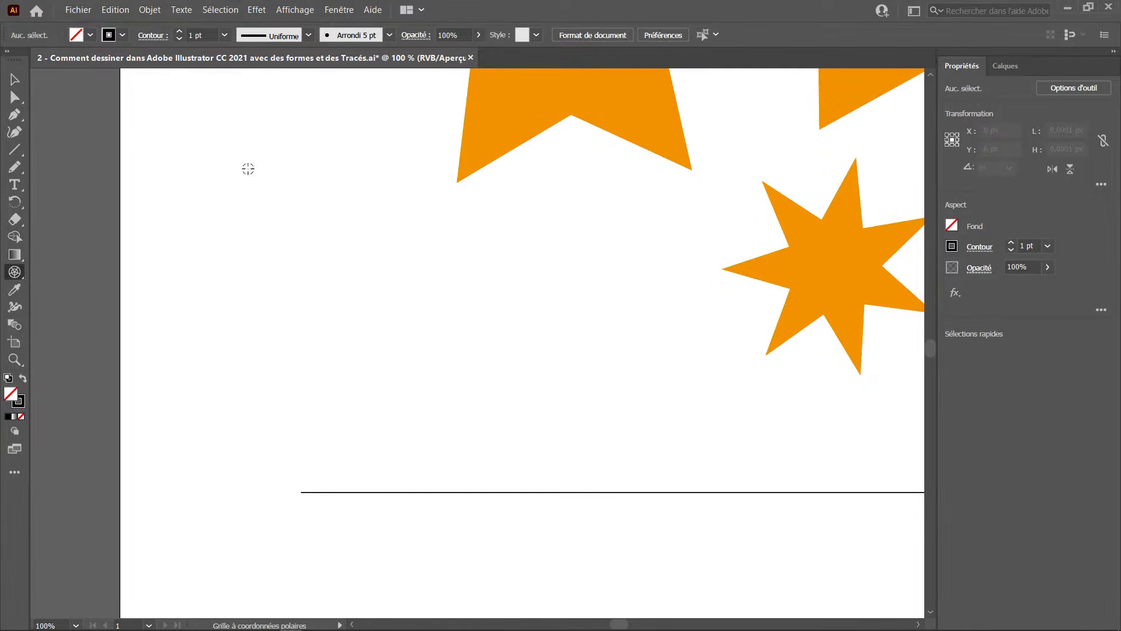
drag(206, 202, 463, 402)
key(Up)
key(Up)
key(Up)
key(Up)
key(Up)
key(Up)
key(Up)
key(Up)
key(Up)
key(Up)
key(Up)
key(Up)
key(Up)
key(Down)
key(Down)
key(Down)
key(Down)
key(Down)
key(Down)
key(Down)
key(Down)
key(Down)
key(Down)
key(Down)
key(Down)
key(Down)
key(Down)
key(Up)
key(Up)
key(Up)
key(Down)
key(Down)
key(Down)
key(Up)
key(Up)
key(Up)
key(Right)
key(Right)
key(Left)
key(Left)
key(Right)
key(Right)
key(Right)
key(Right)
key(Right)
key(Right)
key(Right)
key(Right)
Nudge the polar grid into place and deselect it.
key(shift)
key(v)
drag(414, 373, 404, 348)
key(ctrl+plus)
key(ctrl+minus)
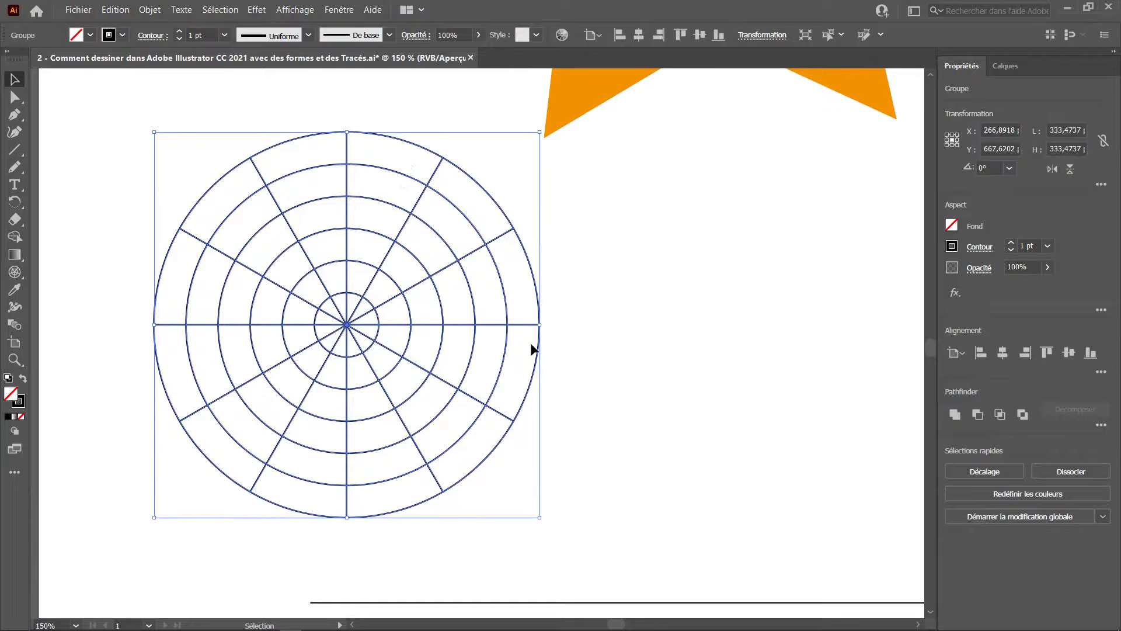
mouse_move(474, 348)
mouse_down()
mouse_move(546, 340)
mouse_move(479, 339)
mouse_up()
click(560, 320)
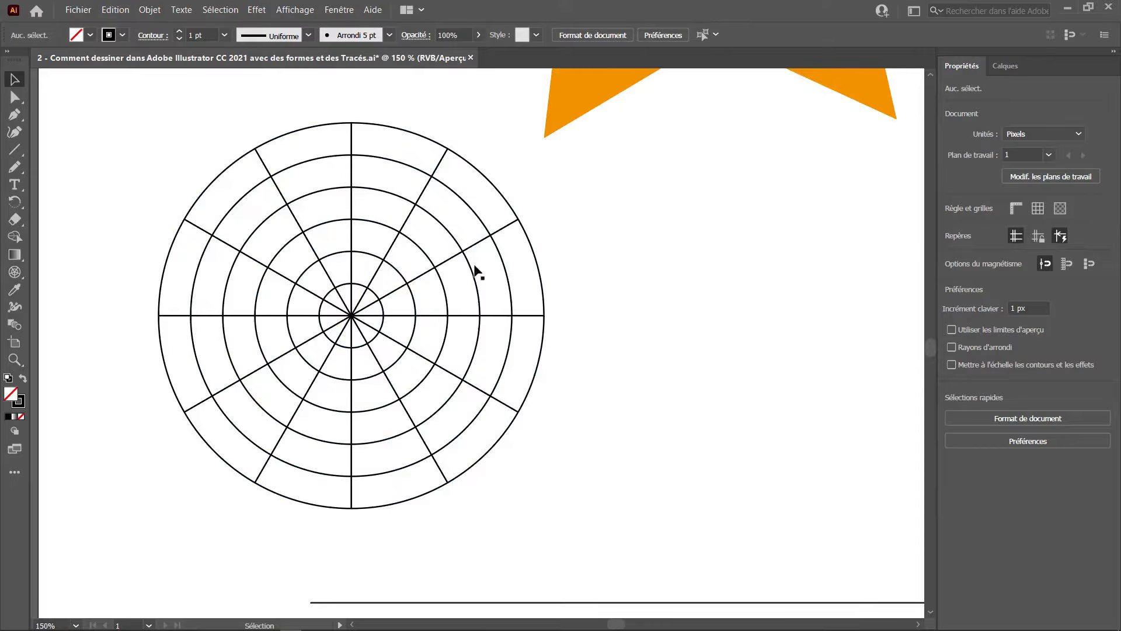
Select the left star and swap its fill and stroke to make it an orange outline.
scroll(476, 270, down, 2)
drag(598, 273, 406, 329)
scroll(509, 293, down, 1)
scroll(510, 293, down, 1)
drag(564, 313, 466, 314)
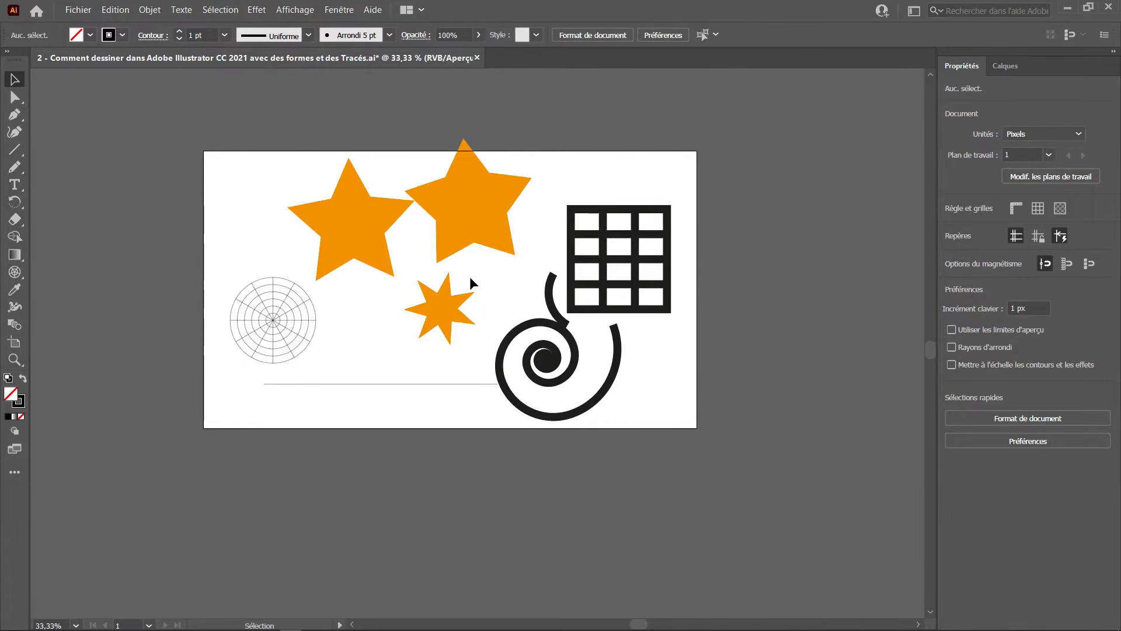
click(334, 230)
key(ctrl+plus)
key(ctrl+plus)
key(ctrl+plus)
key(ctrl+plus)
key(ctrl+plus)
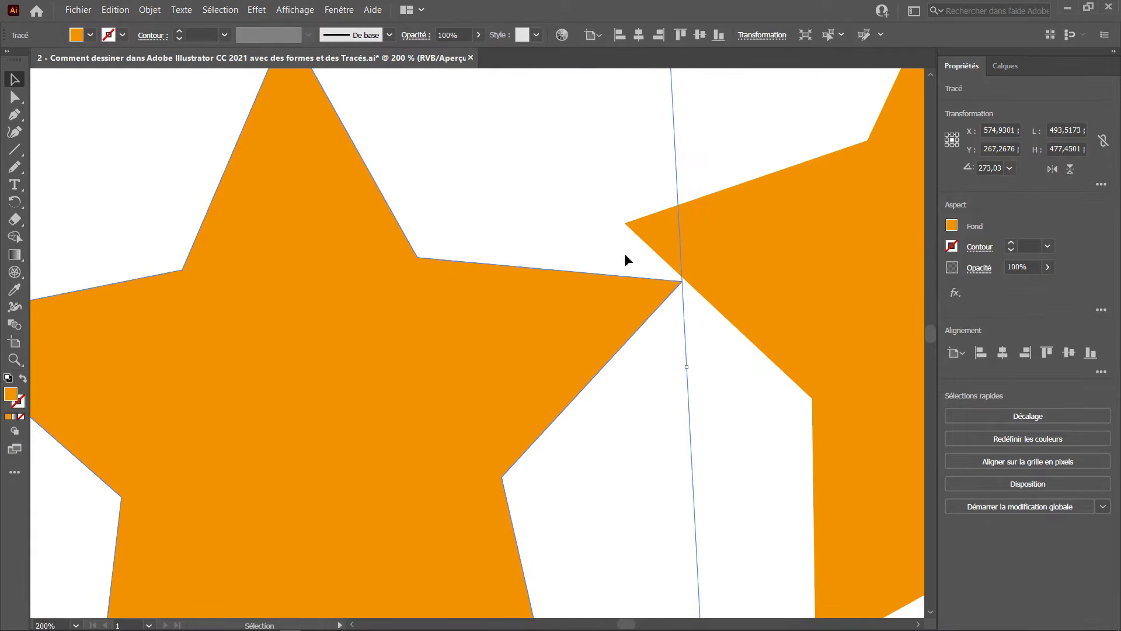
key(shift+x)
scroll(419, 297, up, 5)
drag(466, 201, 375, 449)
scroll(465, 335, up, 2)
drag(415, 309, 452, 389)
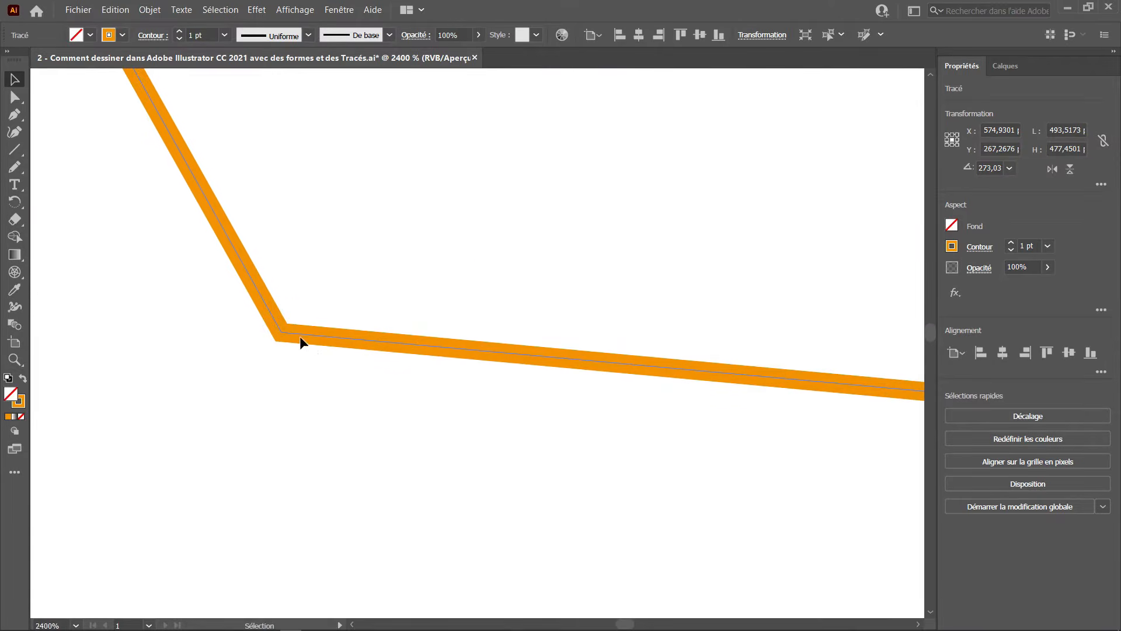
scroll(462, 336, down, 9)
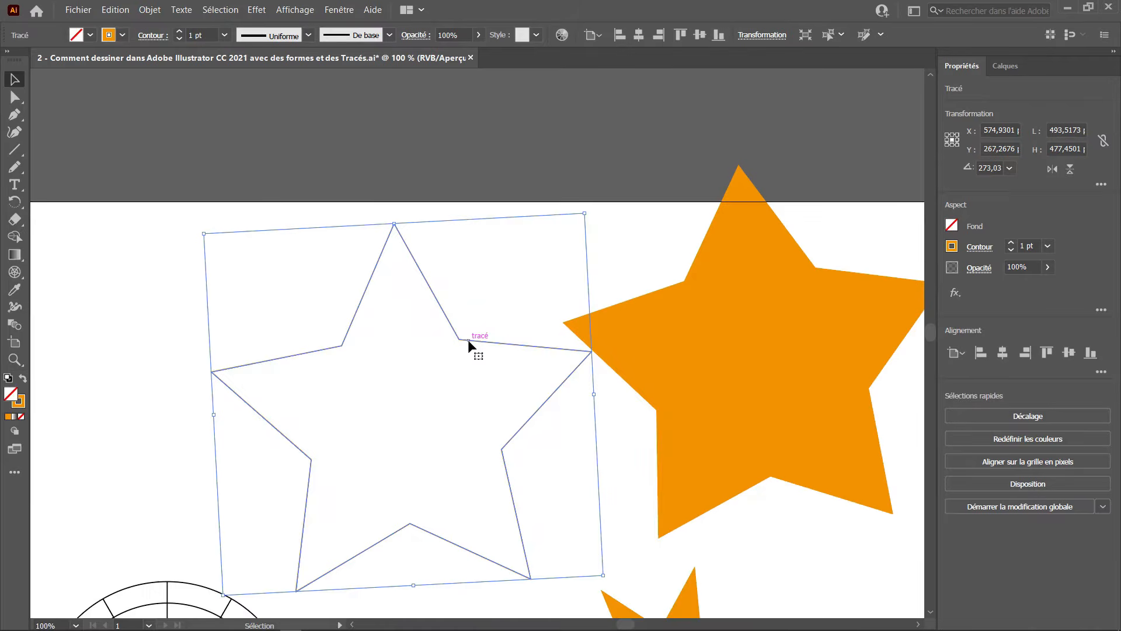